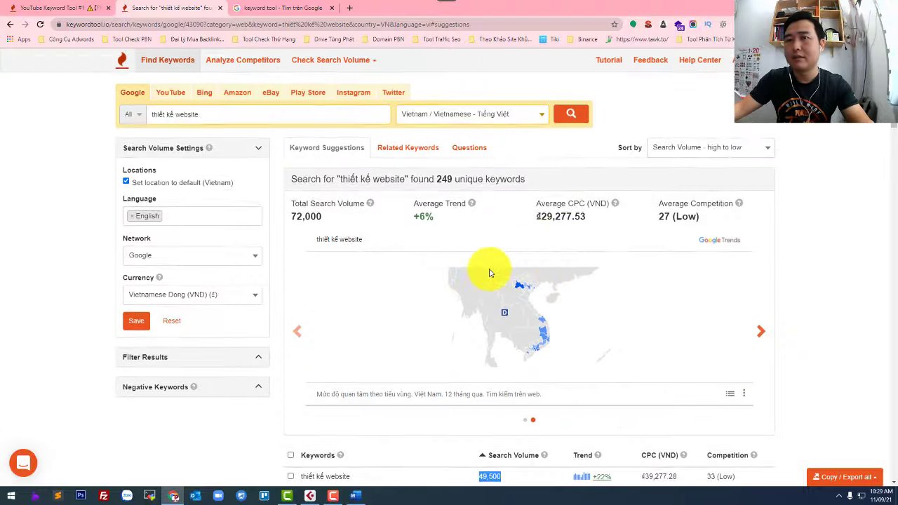
# Step: Select all the keyword suggestions for "thiết kế website" and copy them to the clipboard
pyautogui.scroll(-3, 421, 291)
pyautogui.click(291, 268)
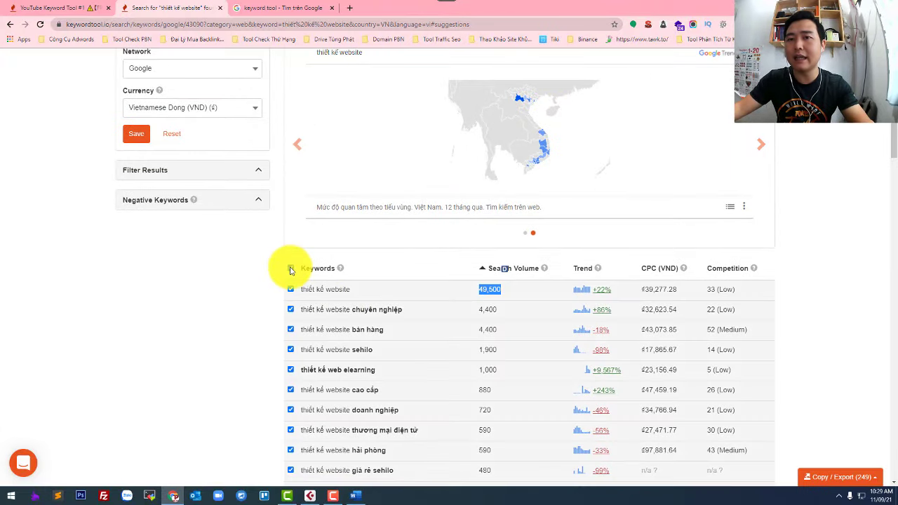
pyautogui.scroll(-15, 294, 267)
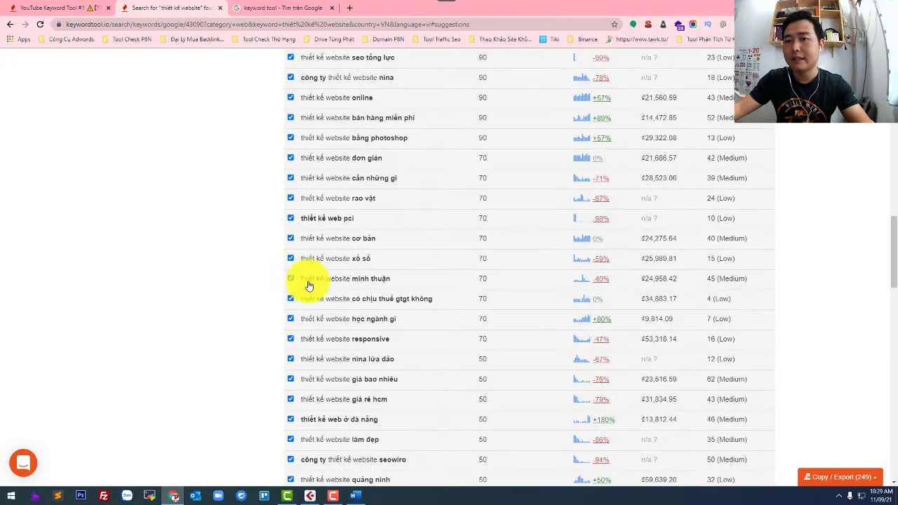
pyautogui.scroll(-12, 347, 350)
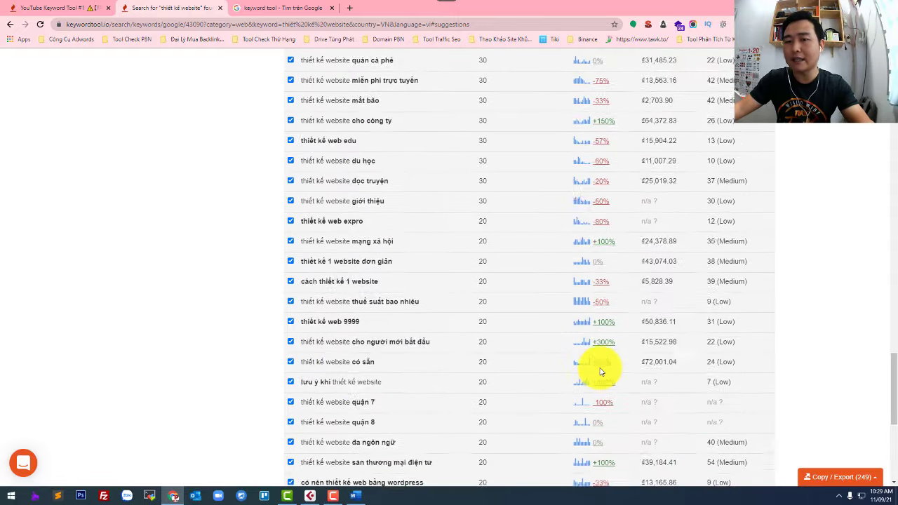
pyautogui.scroll(-3, 599, 372)
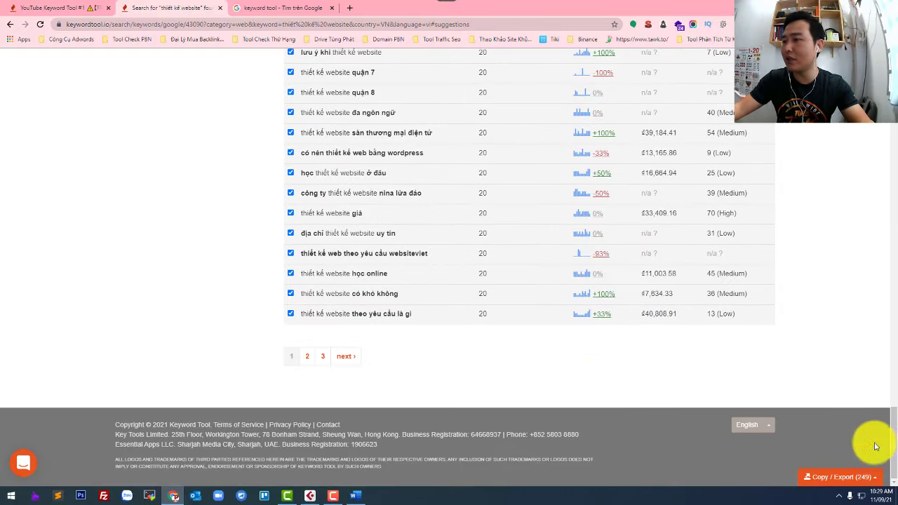
pyautogui.click(853, 478)
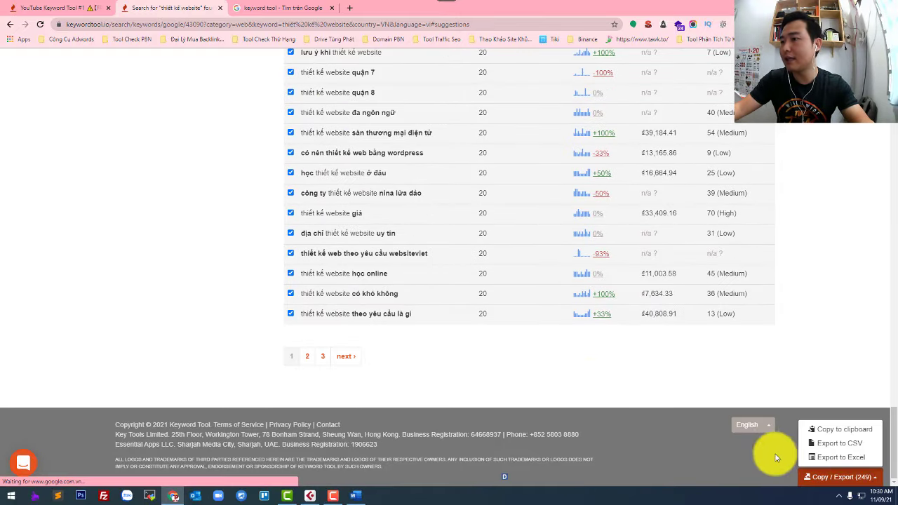
pyautogui.click(849, 435)
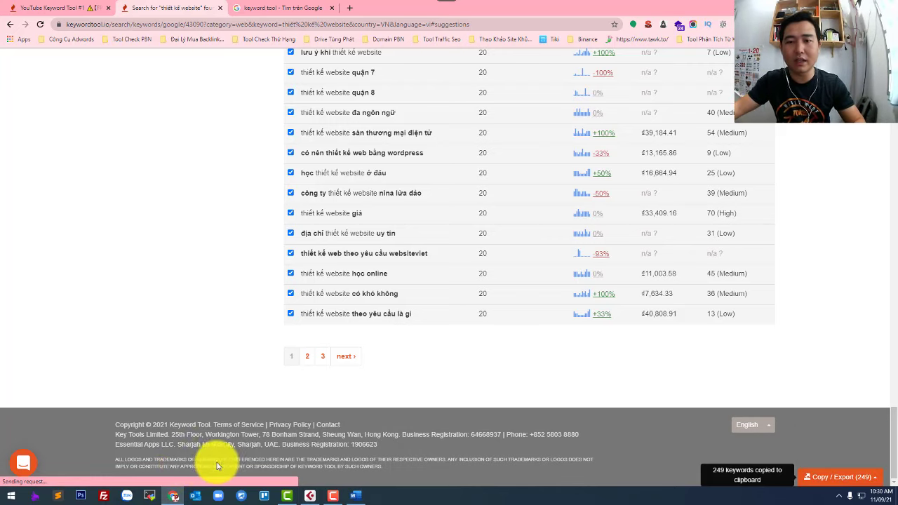
pyautogui.click(867, 480)
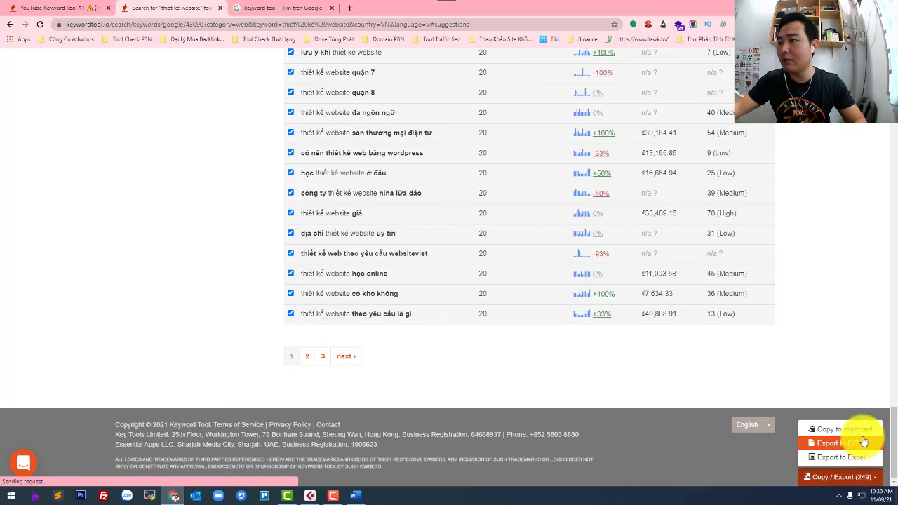
pyautogui.click(863, 430)
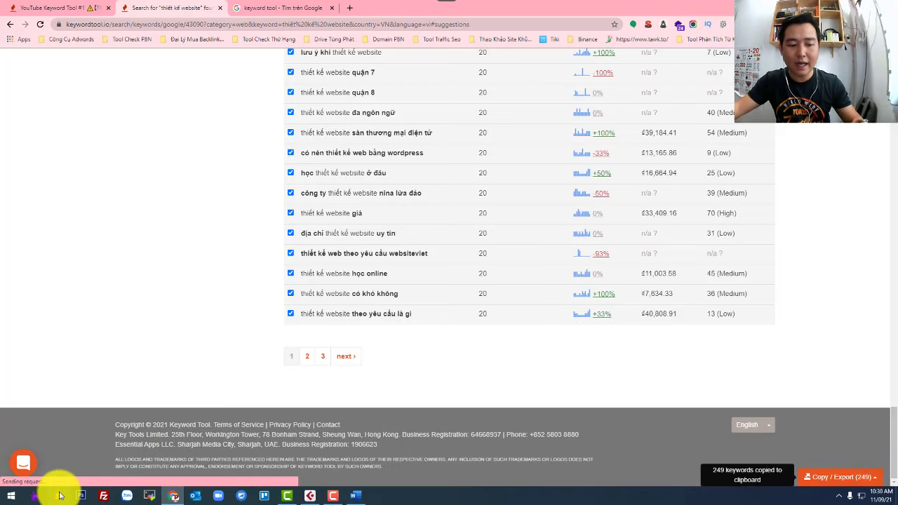
# Step: Launch Excel and create a blank workbook
pyautogui.press('super')
pyautogui.write('exc')
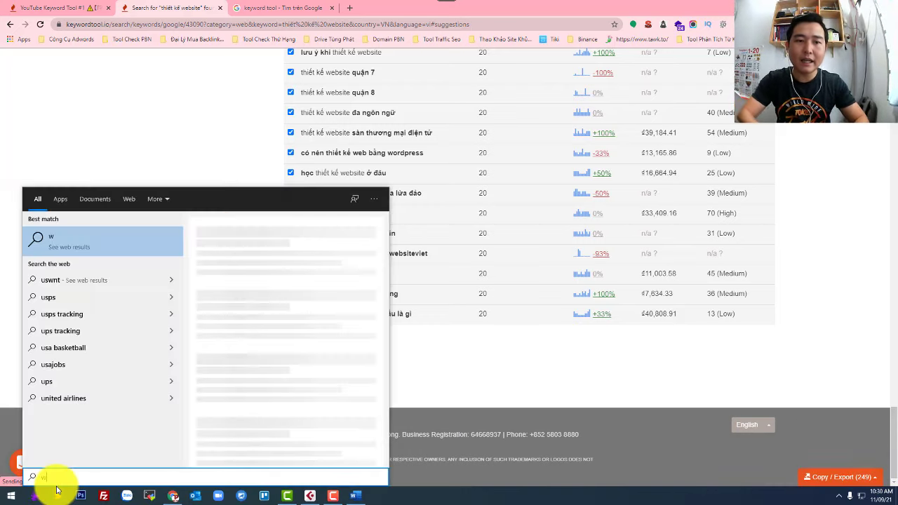
pyautogui.write('el')
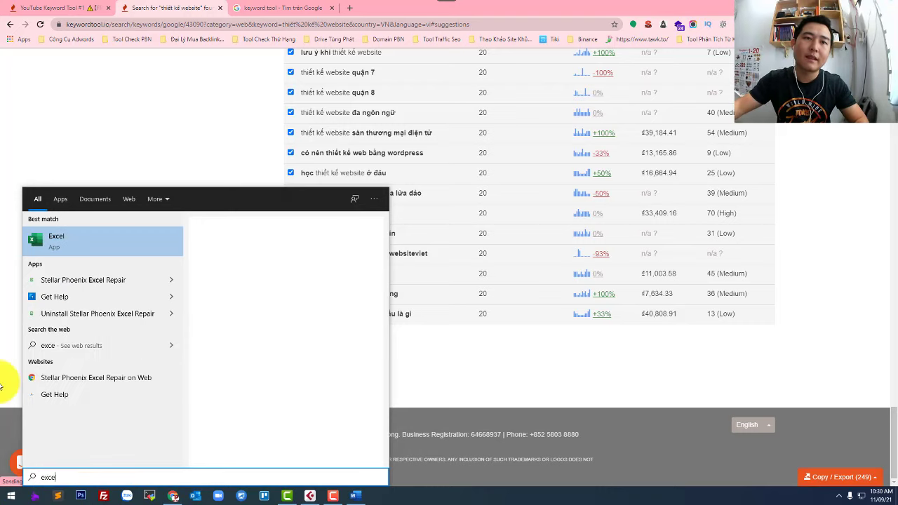
pyautogui.click(105, 242)
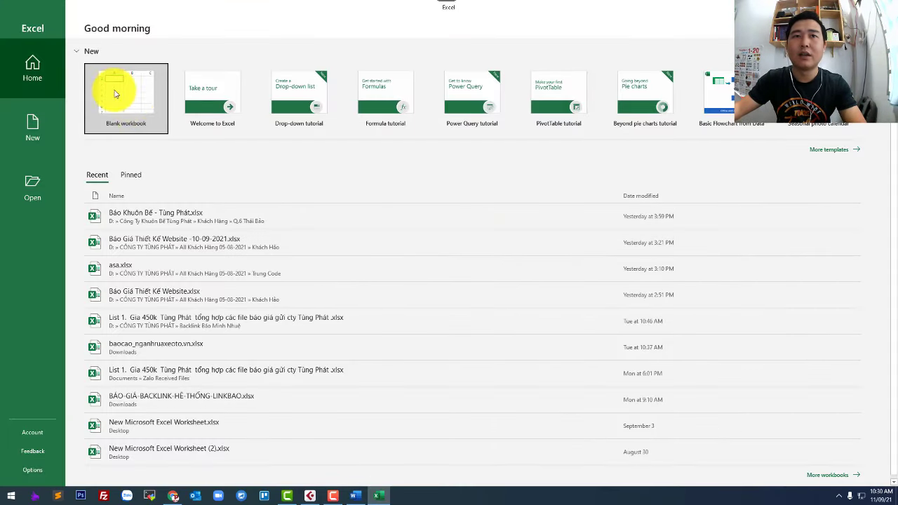
pyautogui.click(116, 89)
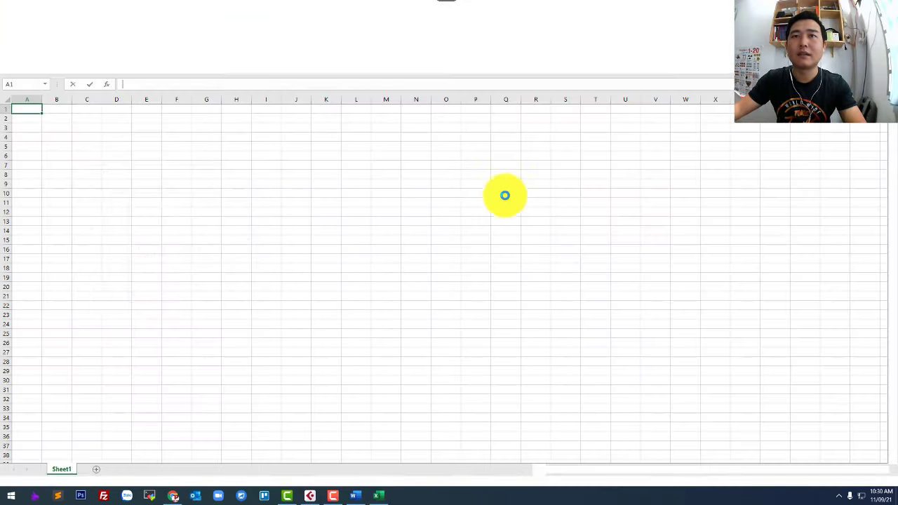
pyautogui.hotkey('shift', 'F3')
pyautogui.click(253, 142)
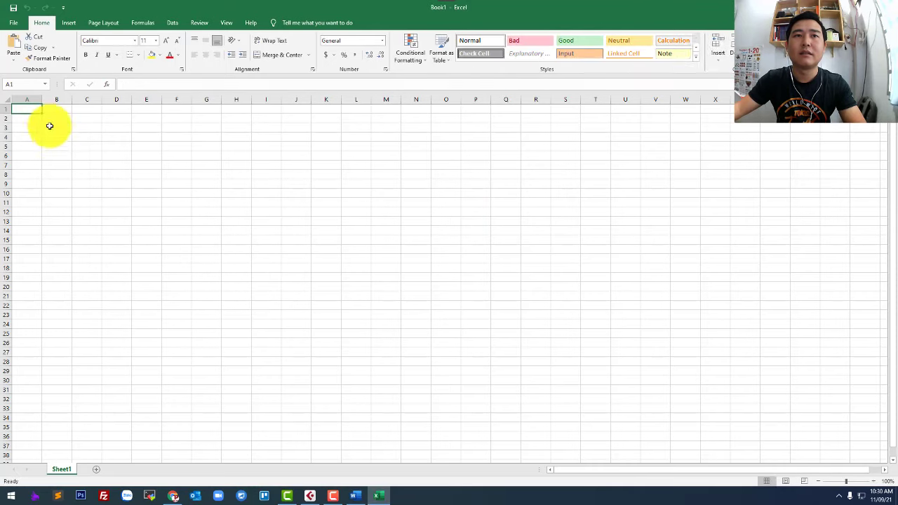
# Step: Paste the copied keywords starting at cell B2 and widen column B to fit the longest keyword
pyautogui.click(52, 118)
pyautogui.rightClick(51, 118)
pyautogui.click(73, 160)
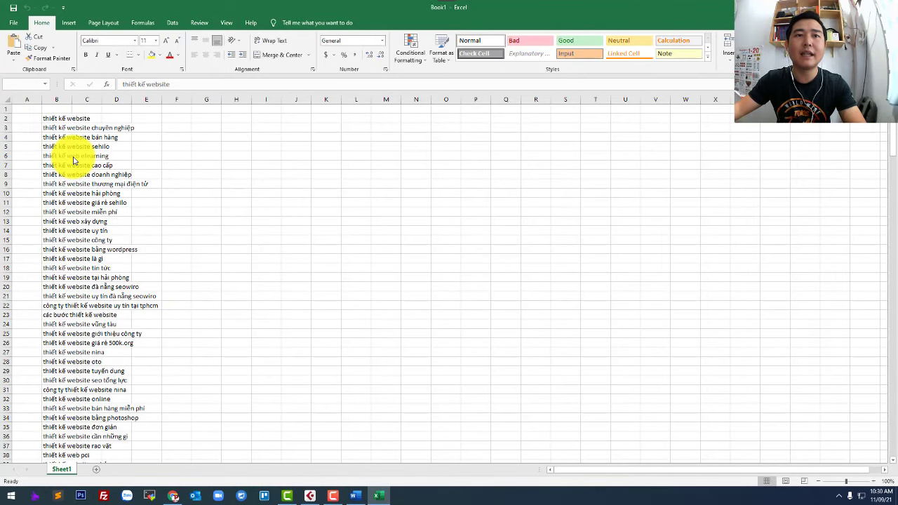
pyautogui.moveTo(72, 98); pyautogui.dragTo(218, 122)
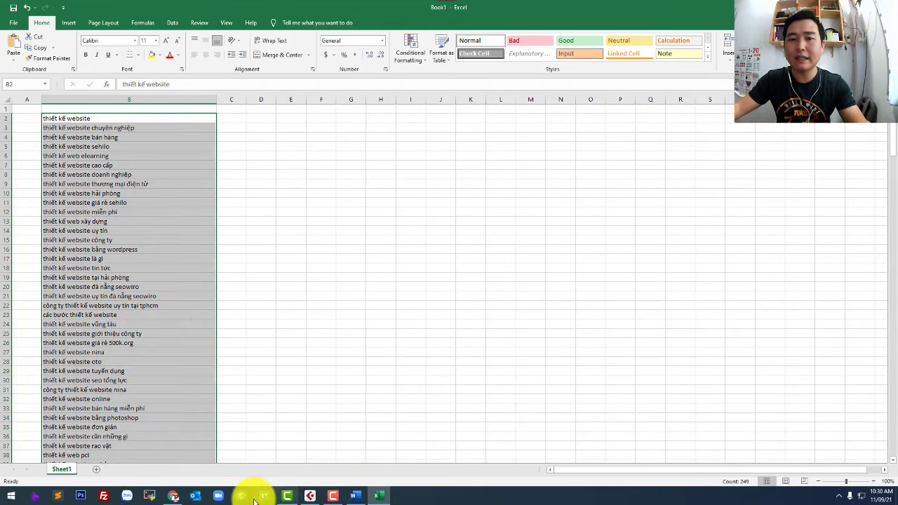
# Step: Switch back to Chrome, export the selected keywords to an Excel file, and open the downloaded file from its folder
pyautogui.click(175, 495)
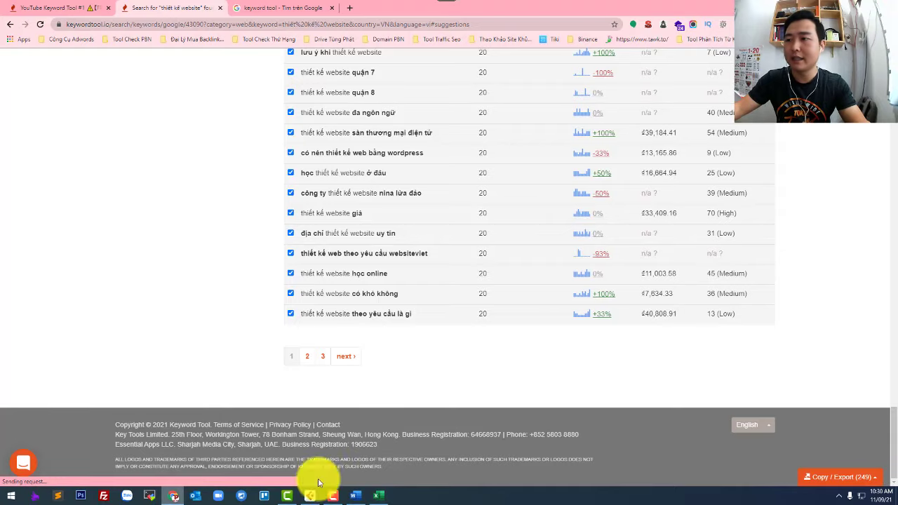
pyautogui.click(850, 478)
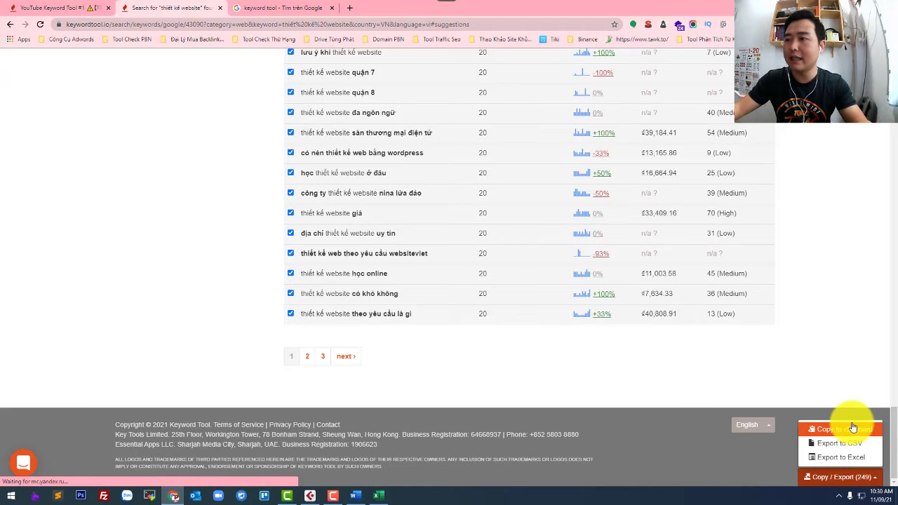
pyautogui.scroll(10, 484, 182)
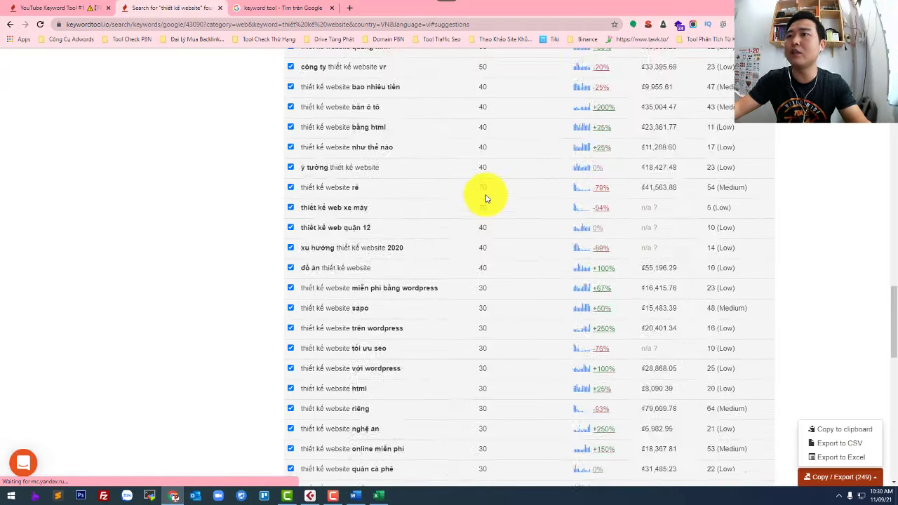
pyautogui.scroll(15, 485, 199)
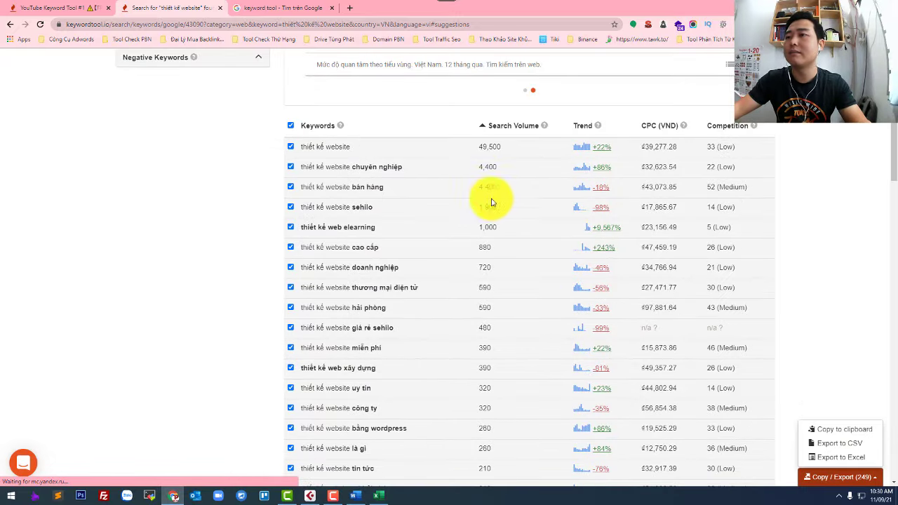
pyautogui.scroll(-15, 501, 294)
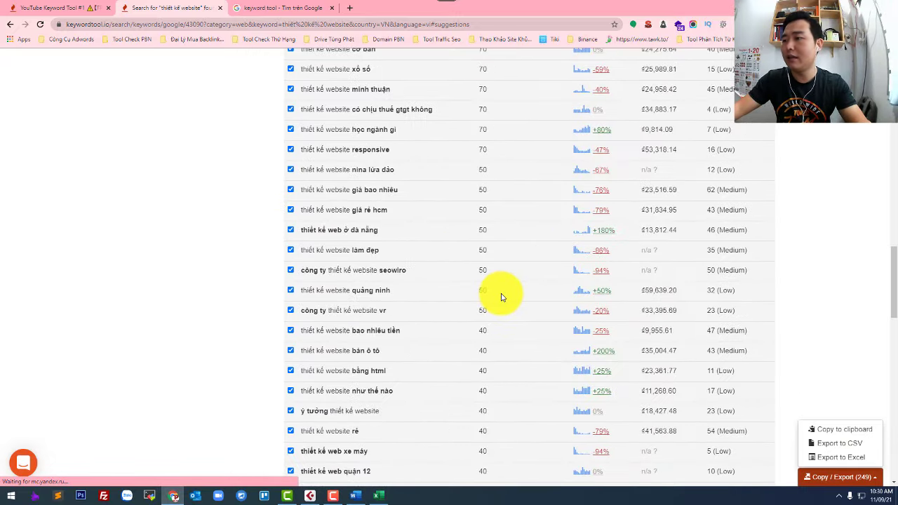
pyautogui.scroll(-15, 501, 297)
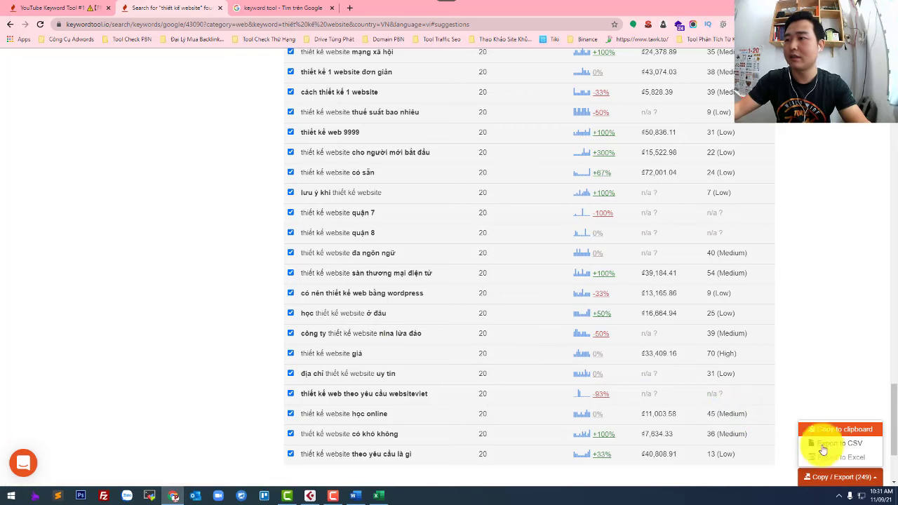
pyautogui.scroll(-1, 826, 450)
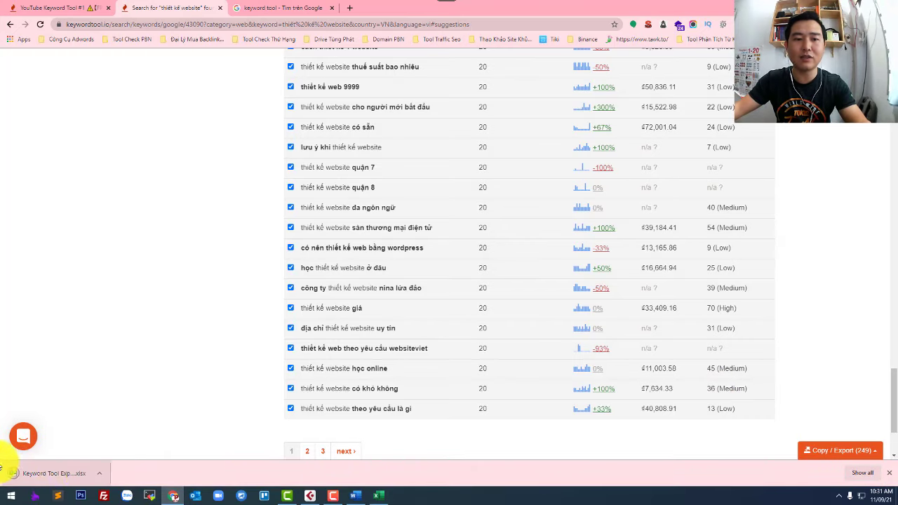
pyautogui.click(100, 474)
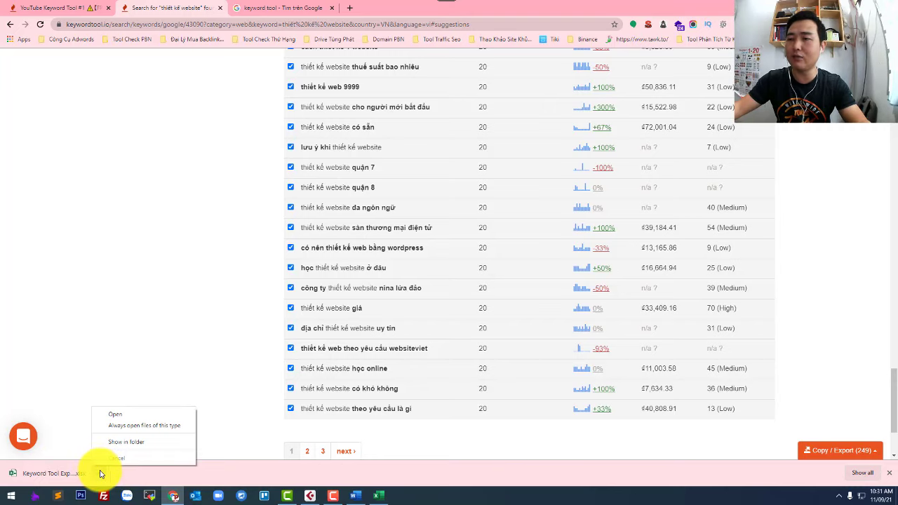
pyautogui.click(137, 443)
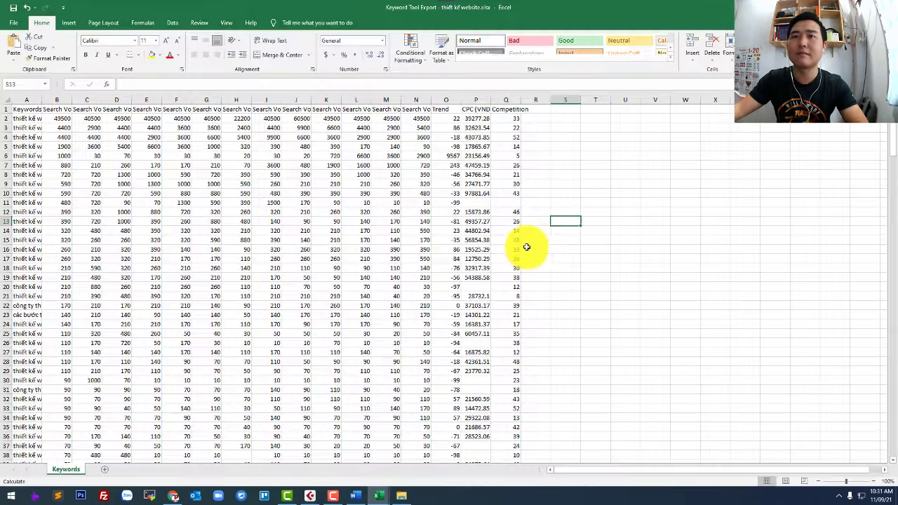
# Step: Widen the Keywords and Search Volume (Average) columns so their text is fully readable
pyautogui.moveTo(42, 100); pyautogui.dragTo(168, 125)
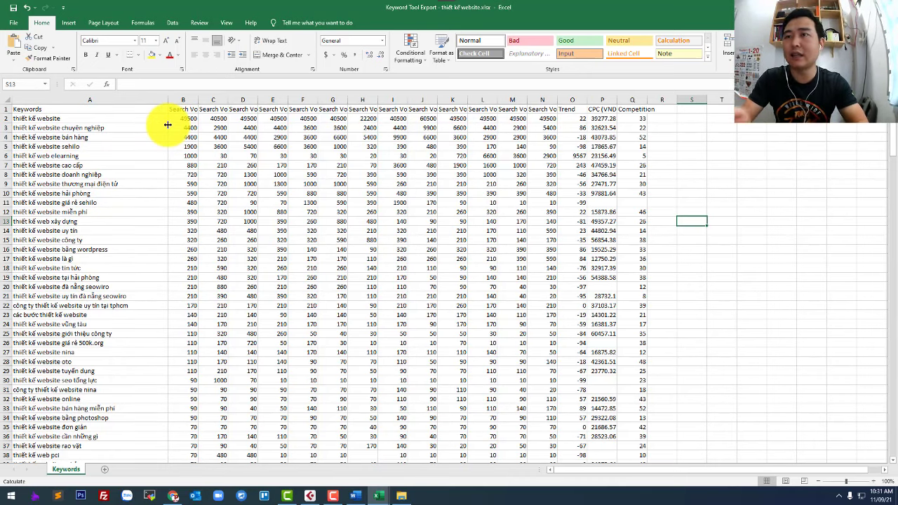
pyautogui.moveTo(199, 100); pyautogui.dragTo(261, 105)
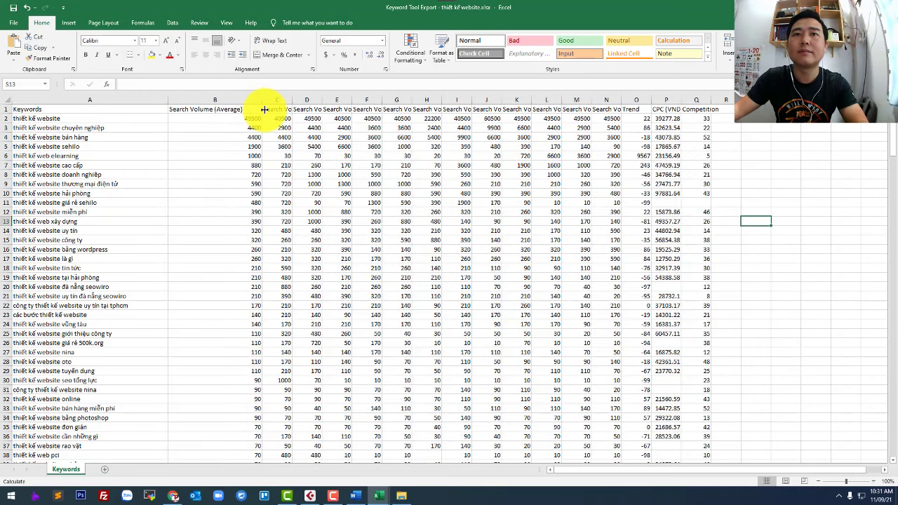
pyautogui.click(334, 200)
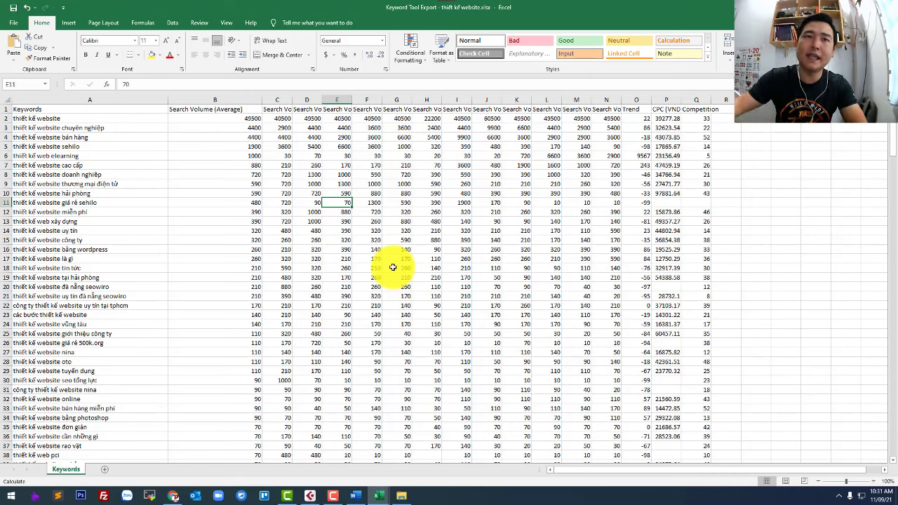
pyautogui.click(110, 110)
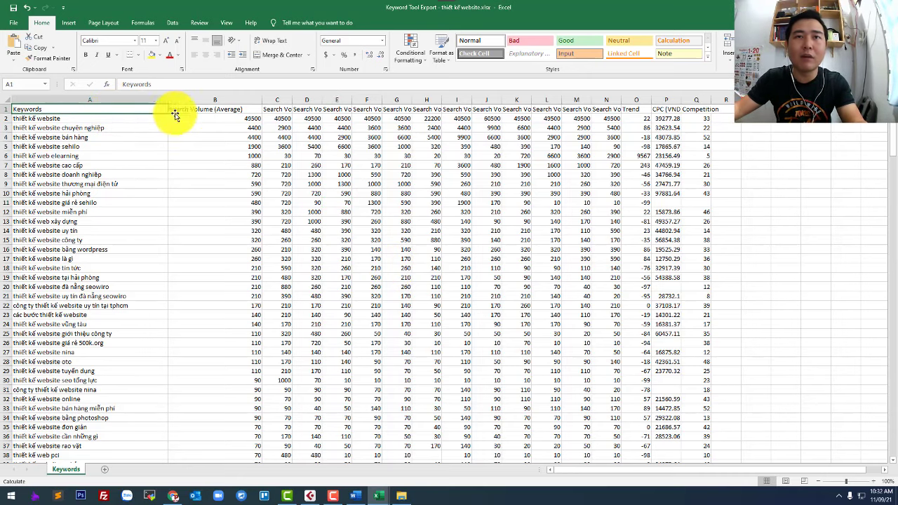
pyautogui.click(222, 131)
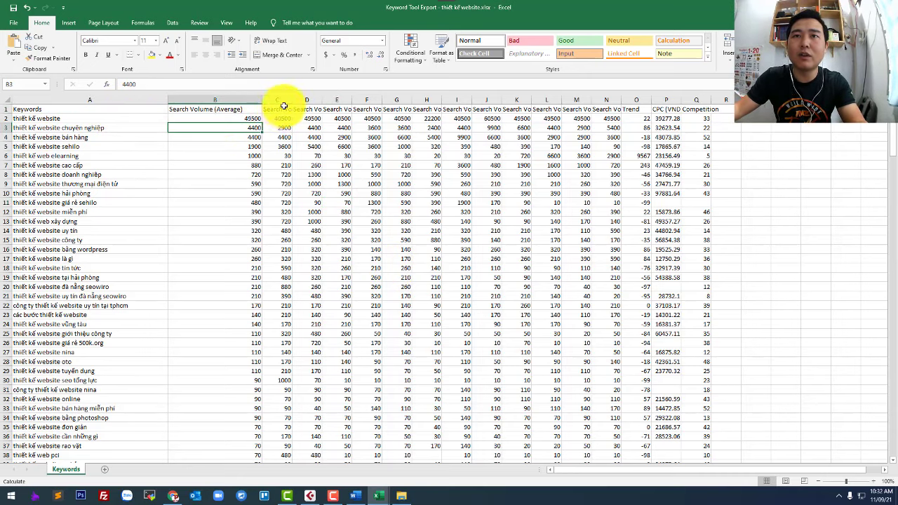
# Step: Delete all columns after Search Volume (Average) and slightly narrow the Keywords column
pyautogui.moveTo(289, 103); pyautogui.dragTo(737, 127)
pyautogui.rightClick(471, 99)
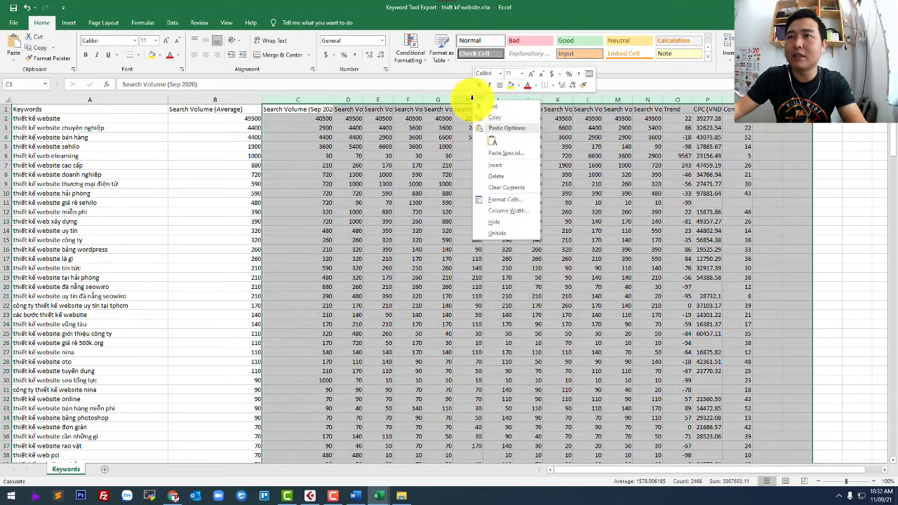
pyautogui.click(509, 175)
pyautogui.click(486, 276)
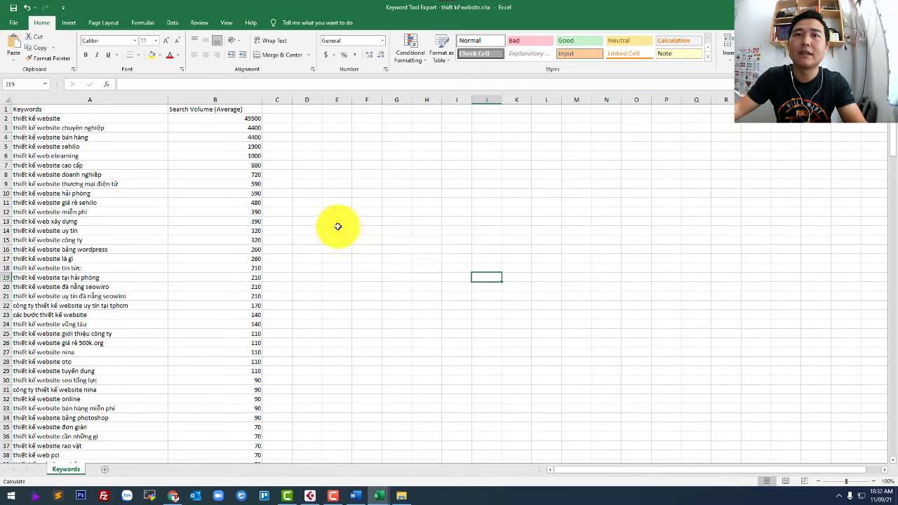
pyautogui.moveTo(164, 100); pyautogui.dragTo(161, 100)
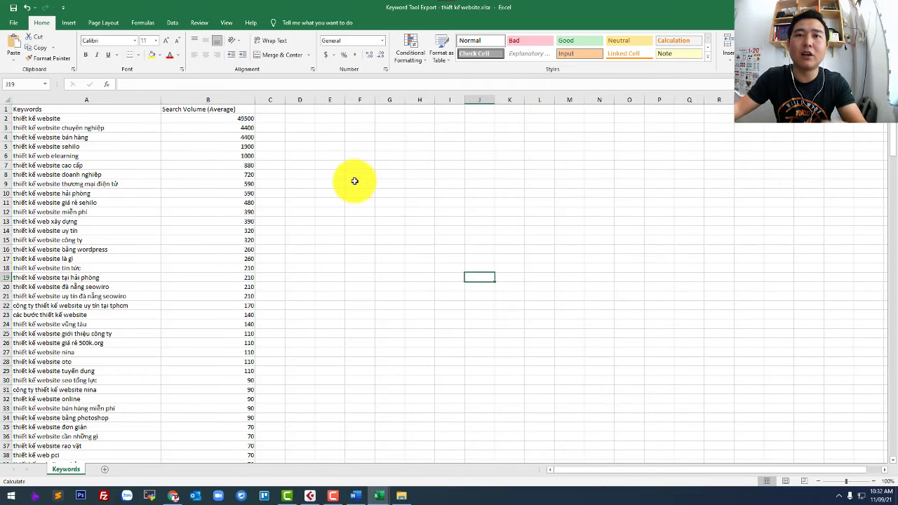
pyautogui.click(354, 182)
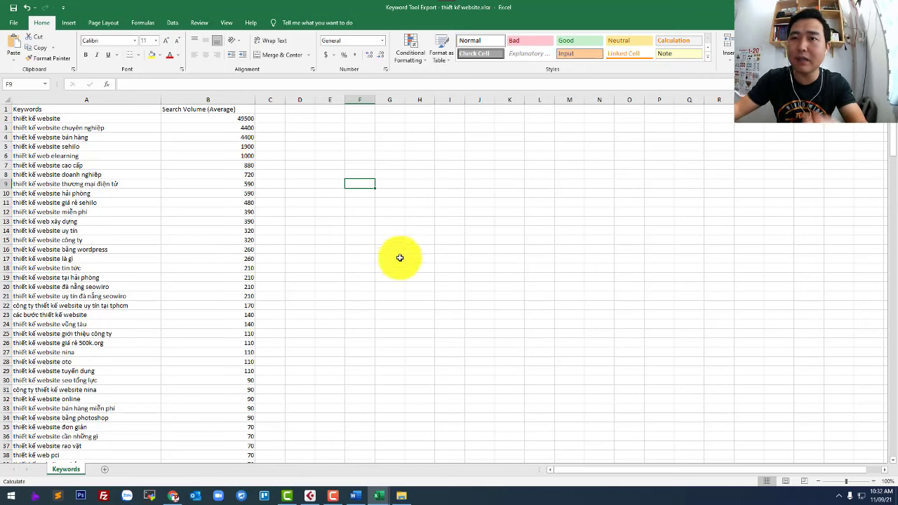
pyautogui.click(125, 149)
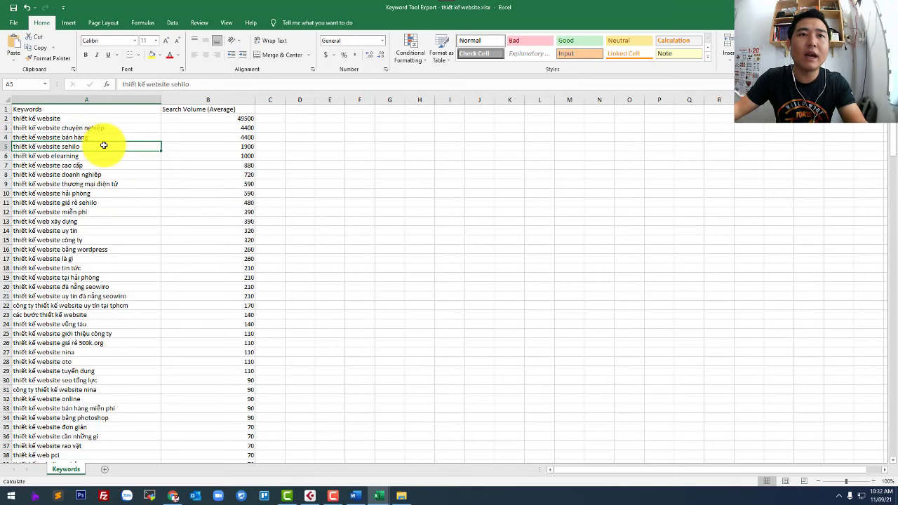
pyautogui.click(358, 164)
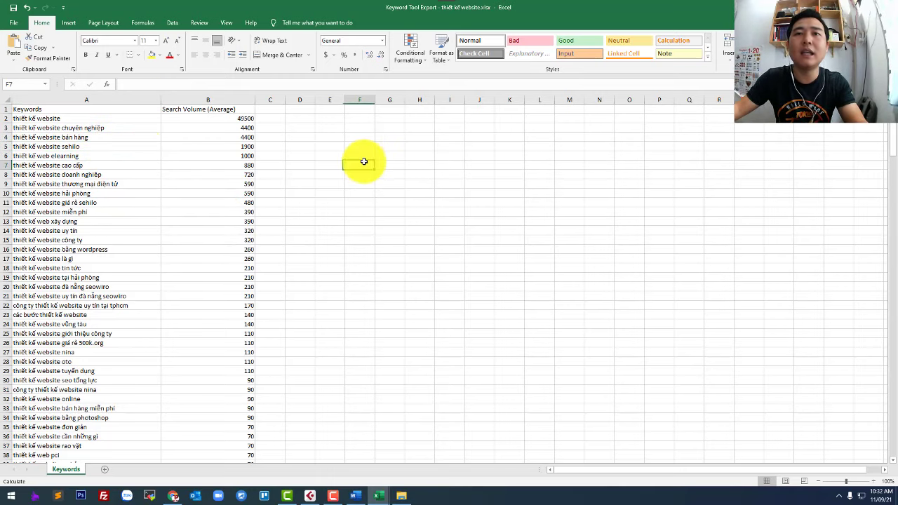
# Step: Delete the rows for the keywords "thiết kế website sehilo" and "thiết kế web elearning"
pyautogui.click(6, 147)
pyautogui.moveTo(5, 155); pyautogui.dragTo(5, 158)
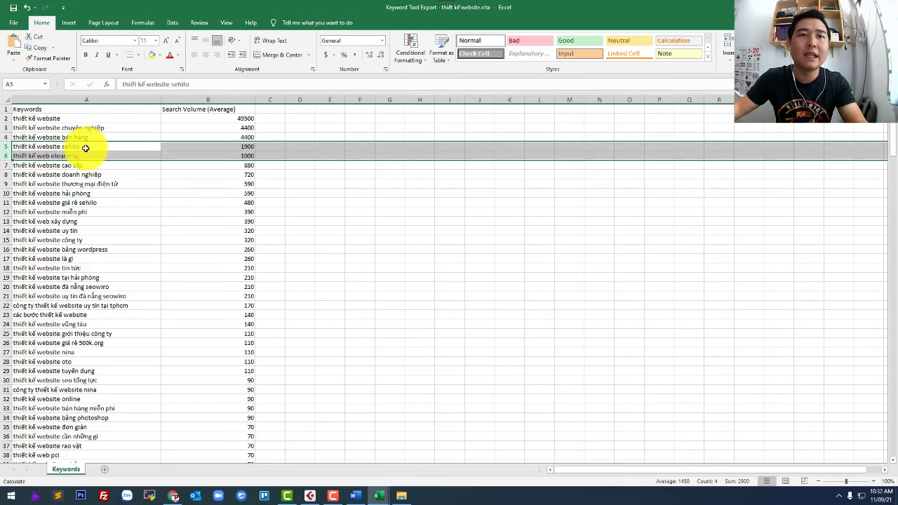
pyautogui.click(84, 147)
pyautogui.click(387, 155)
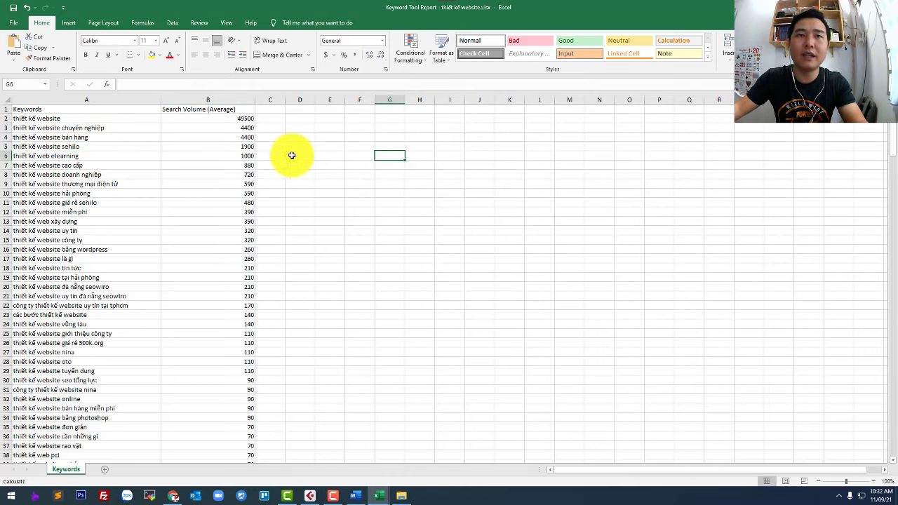
pyautogui.moveTo(3, 146); pyautogui.dragTo(5, 155)
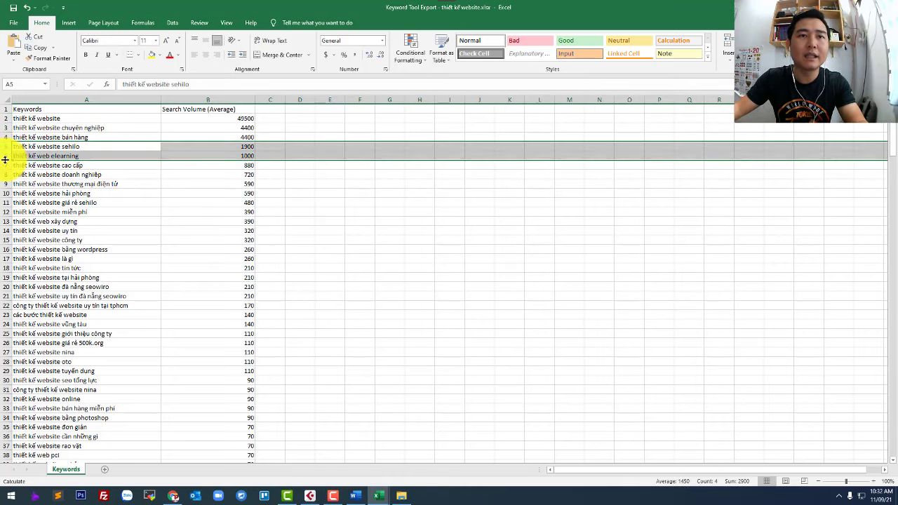
pyautogui.rightClick(5, 158)
pyautogui.click(36, 235)
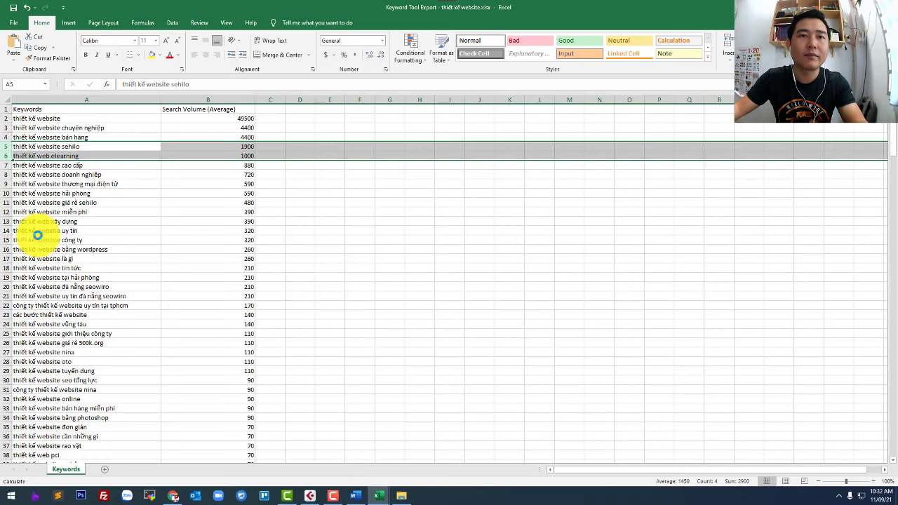
pyautogui.click(437, 265)
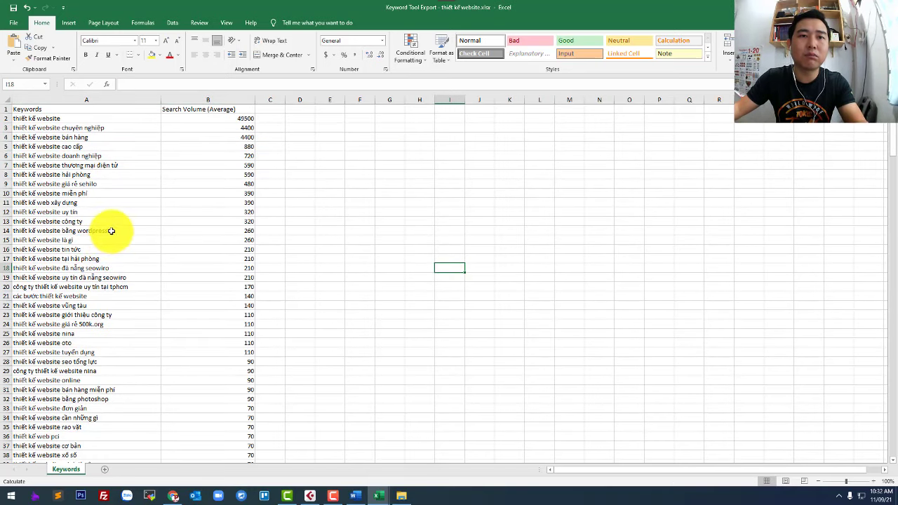
# Step: Delete the row for the keyword "thiết kế web pci"
pyautogui.scroll(-2, 127, 287)
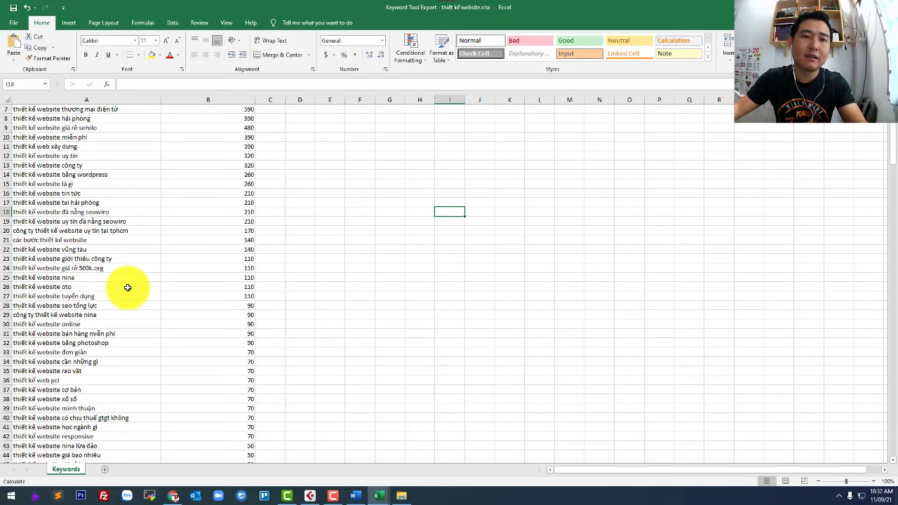
pyautogui.scroll(-4, 127, 287)
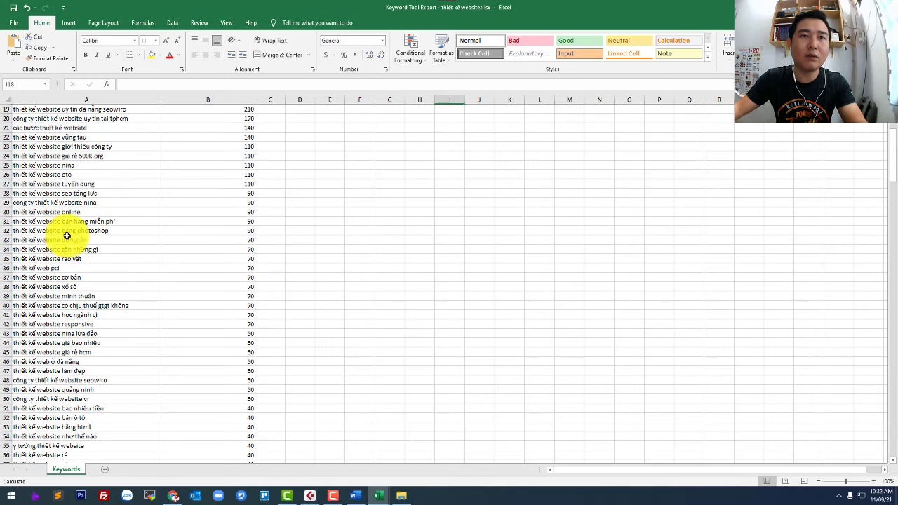
pyautogui.click(102, 268)
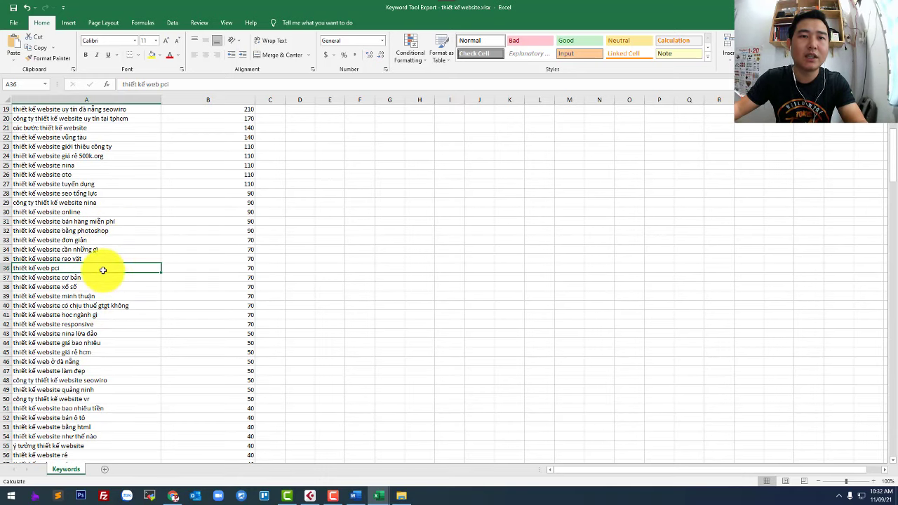
pyautogui.click(4, 268)
pyautogui.rightClick(5, 267)
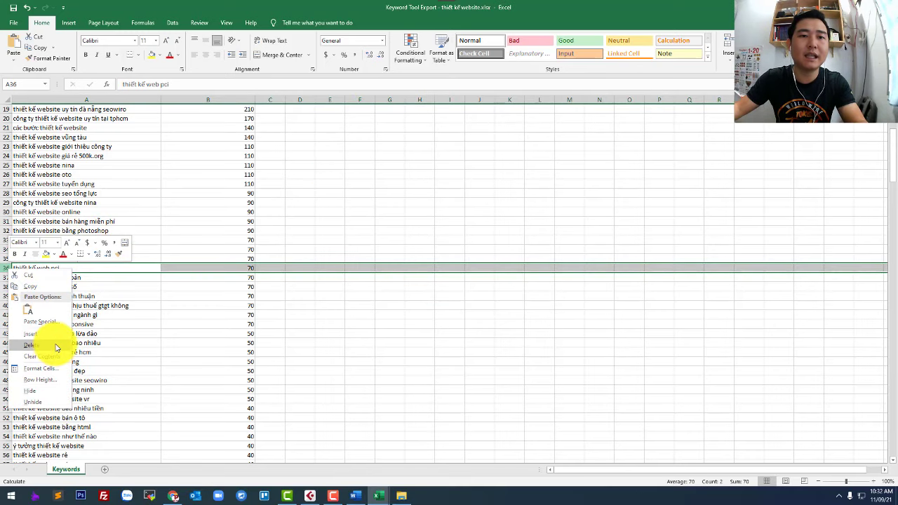
pyautogui.click(56, 347)
pyautogui.click(438, 220)
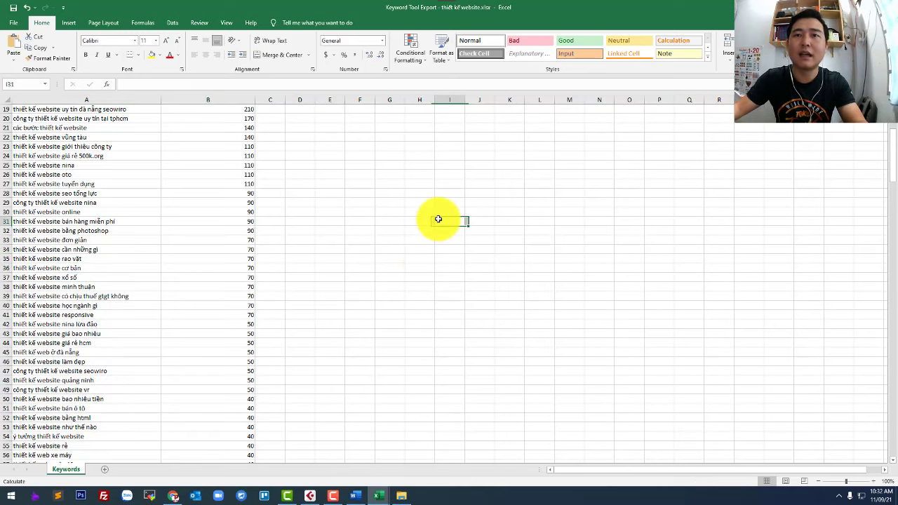
# Step: Set the font colour of the main keyword "thiết kế website" in cell A2 to red
pyautogui.scroll(6, 426, 275)
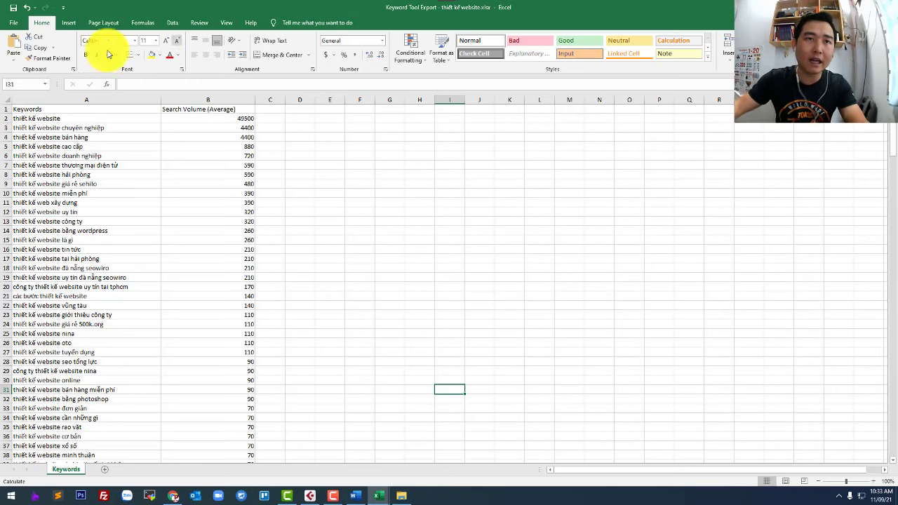
pyautogui.click(68, 126)
pyautogui.click(76, 119)
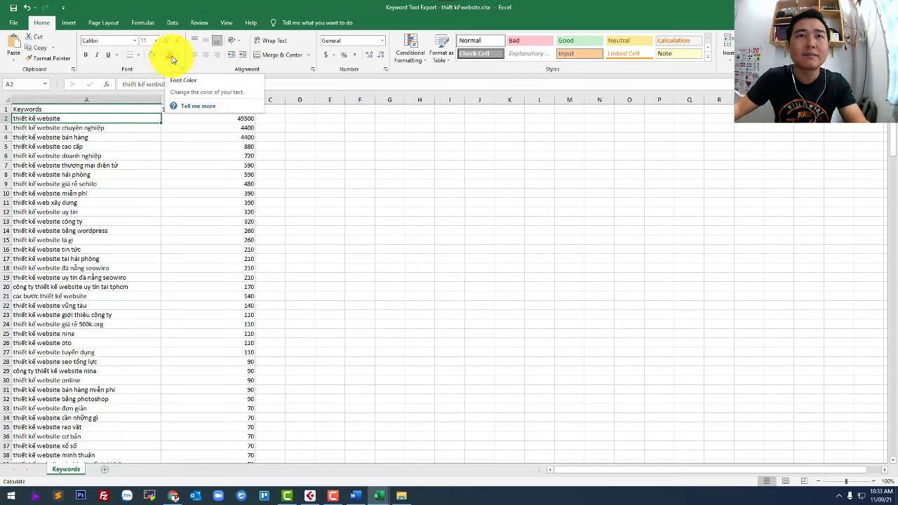
pyautogui.click(170, 55)
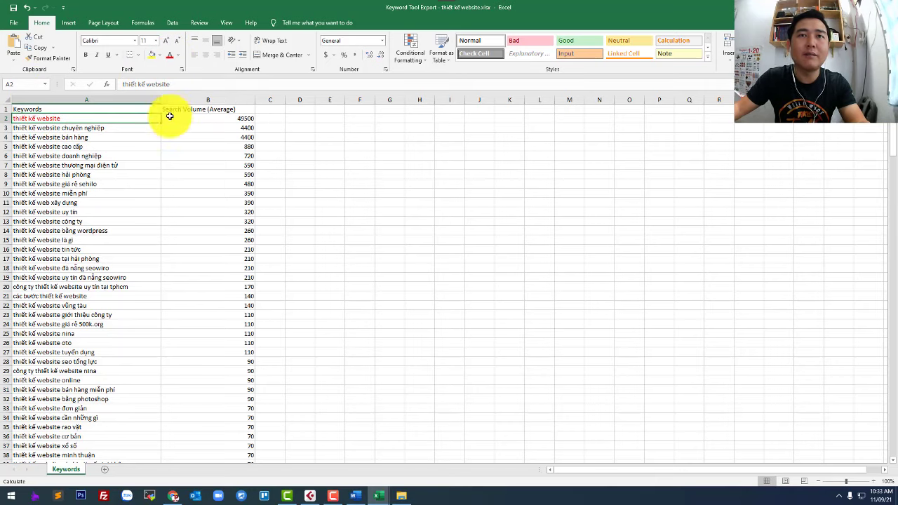
pyautogui.click(509, 184)
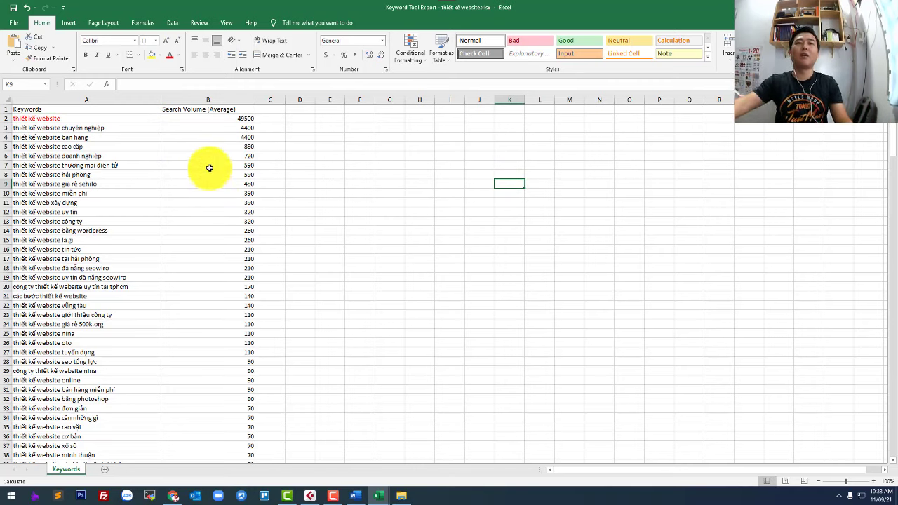
# Step: Review the remaining keywords and their average search volumes through the lower part of the list
pyautogui.scroll(-13, 369, 319)
pyautogui.scroll(-15, 369, 319)
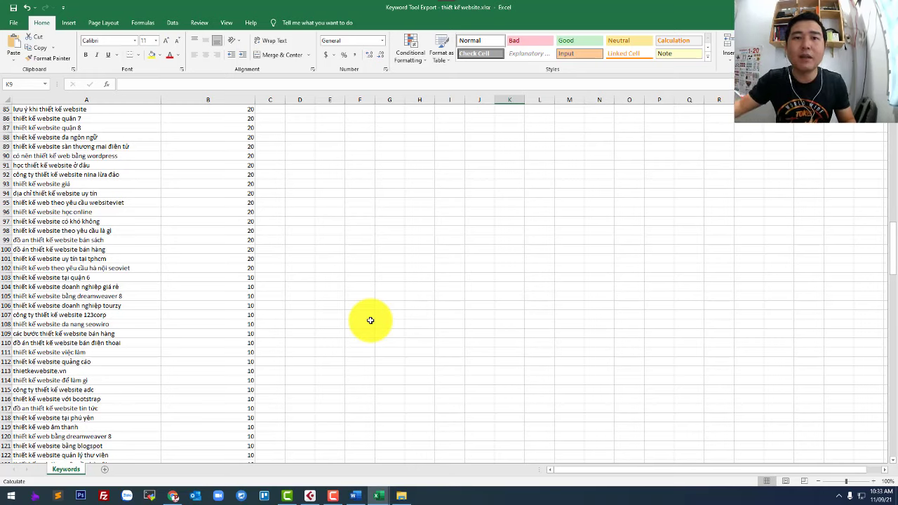
pyautogui.scroll(12, 411, 306)
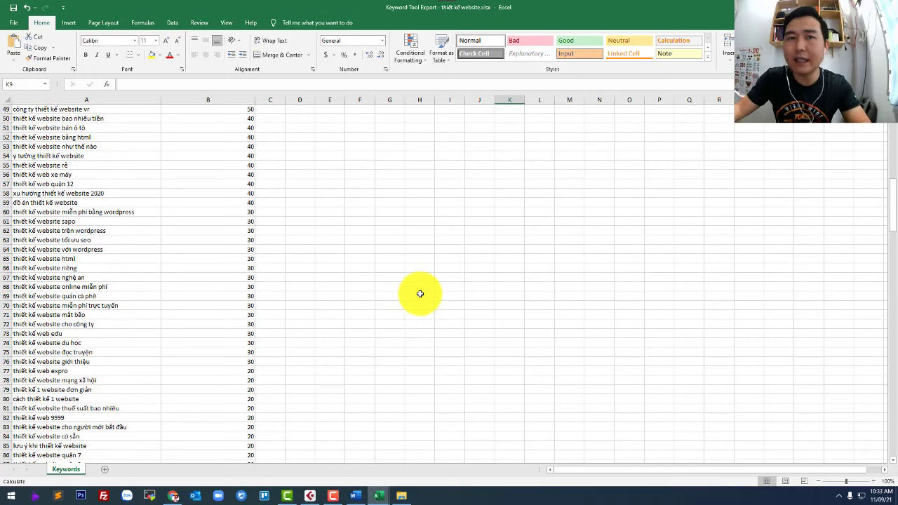
pyautogui.scroll(1, 419, 293)
pyautogui.scroll(4, 420, 294)
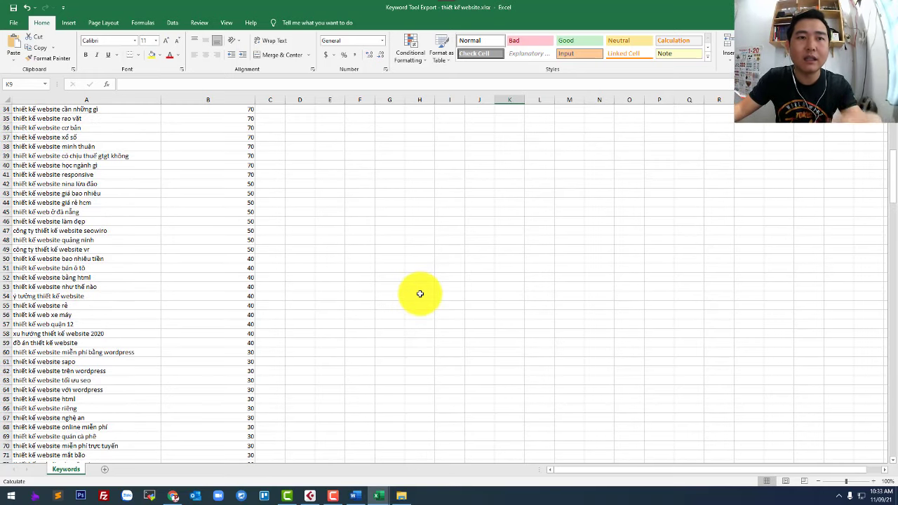
pyautogui.scroll(9, 419, 293)
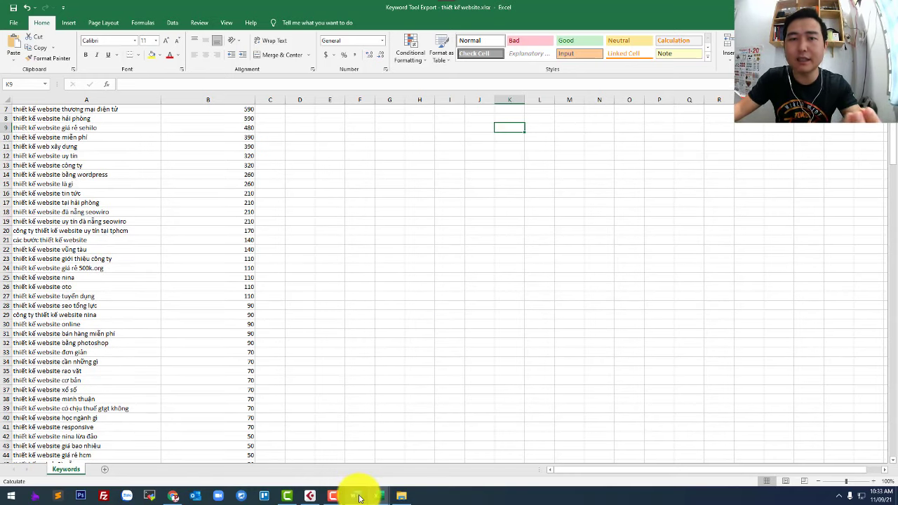
# Step: Switch to the Word document, write "Phân tích keyword làm youtube" as item 4, and end the numbered list after it
pyautogui.moveTo(359, 498)
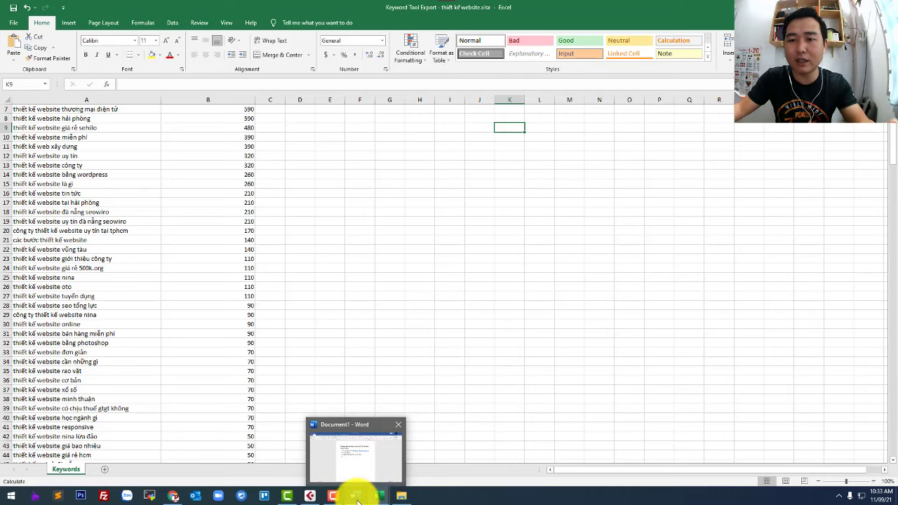
pyautogui.click(356, 497)
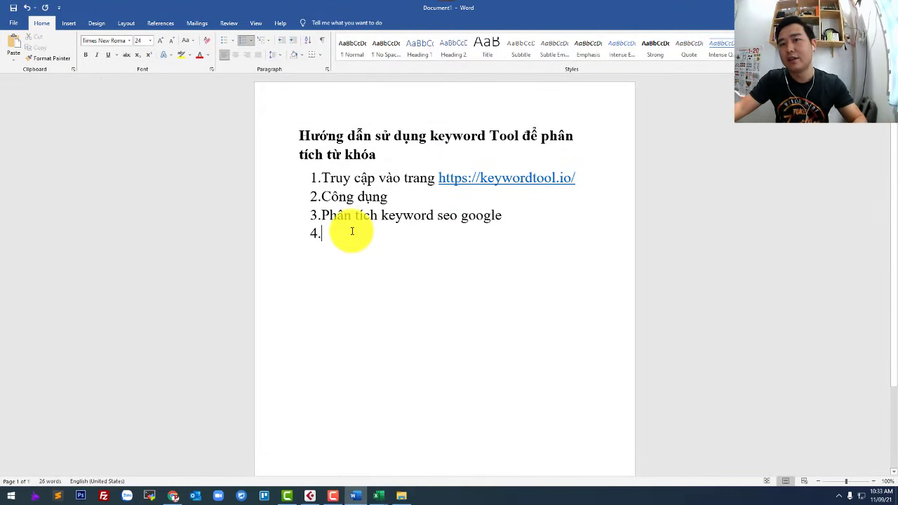
pyautogui.write('Phân ti')
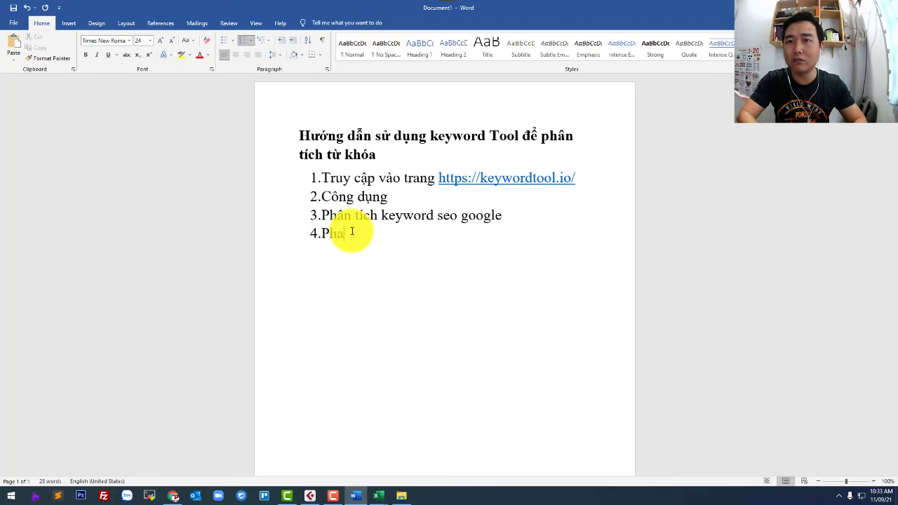
pyautogui.write('ch ')
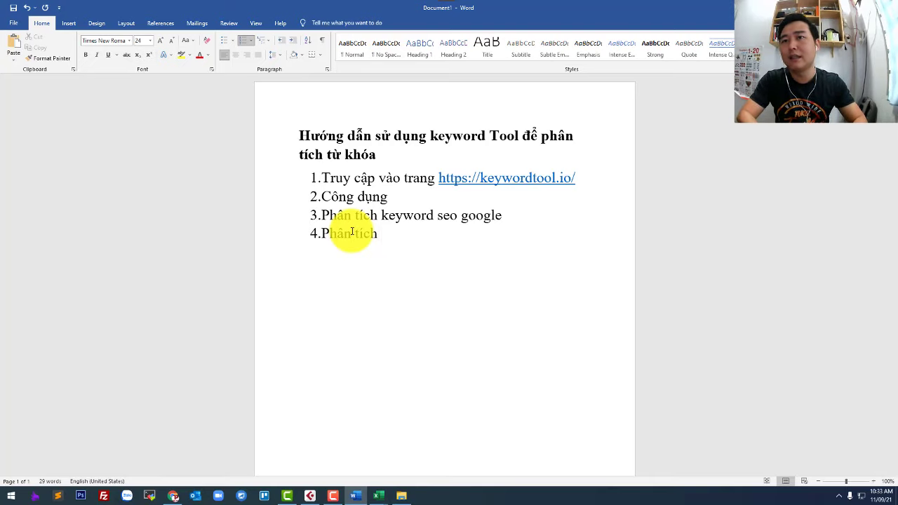
pyautogui.write('keyword ')
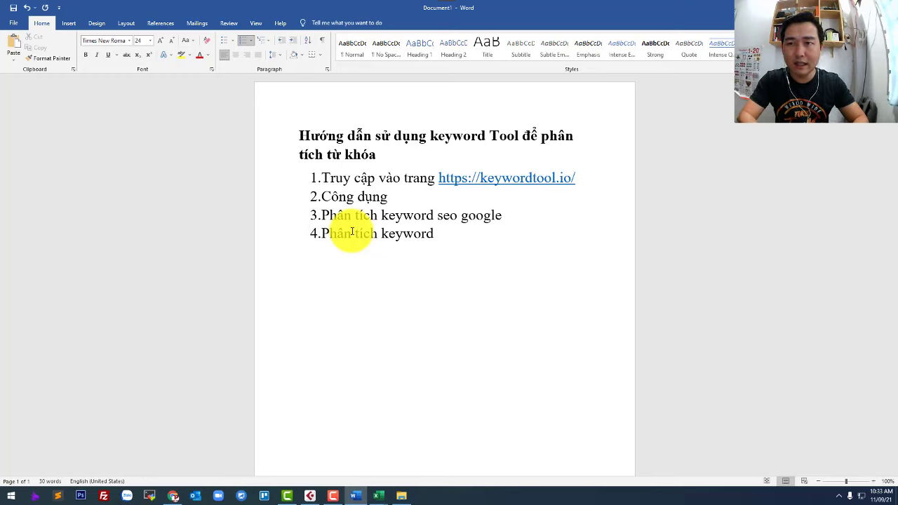
pyautogui.write('làm youtube')
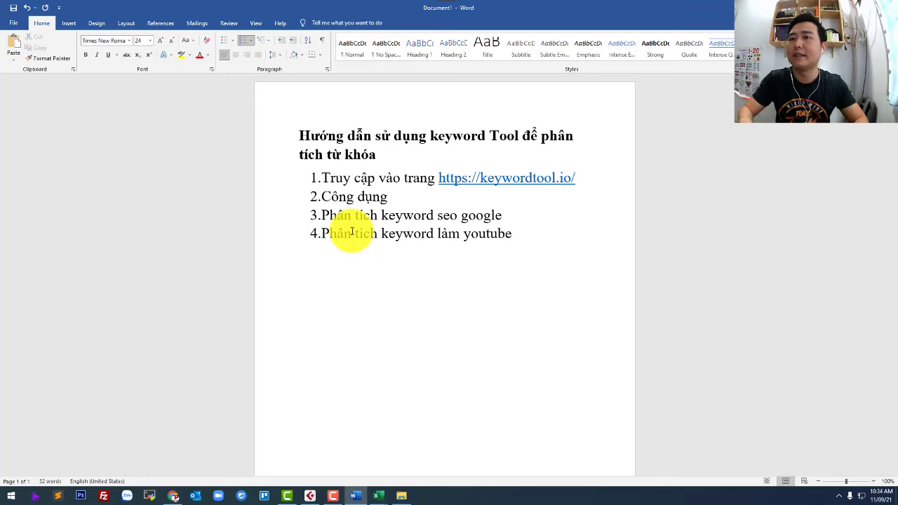
pyautogui.press('Return')
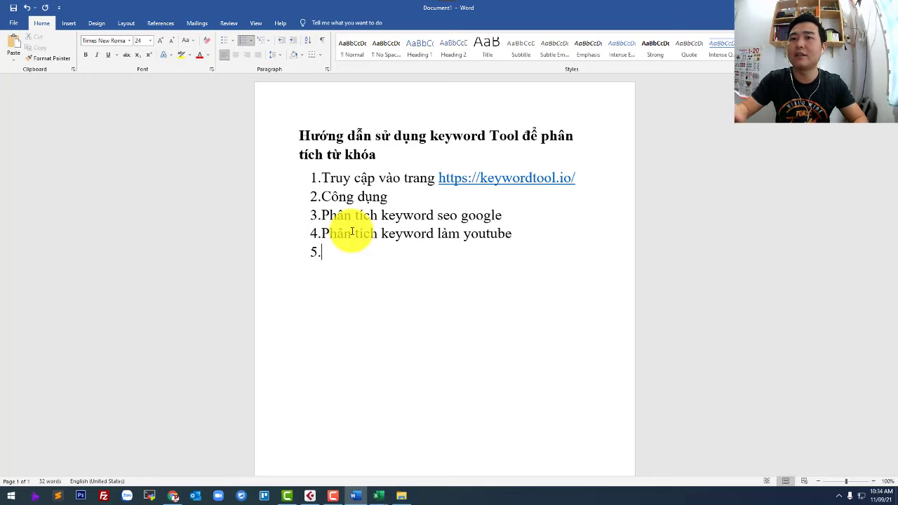
pyautogui.press('BackSpace')
pyautogui.press('BackSpace')
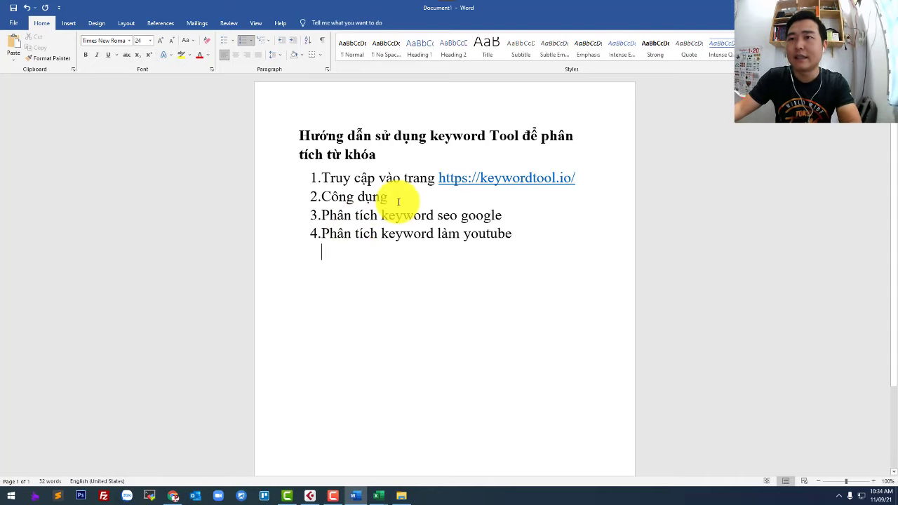
# Step: Insert an unnumbered line reading "+ từ khóa chính là gì ?" below item 3, "Phân tích keyword seo google"
pyautogui.click(526, 219)
pyautogui.press('Return')
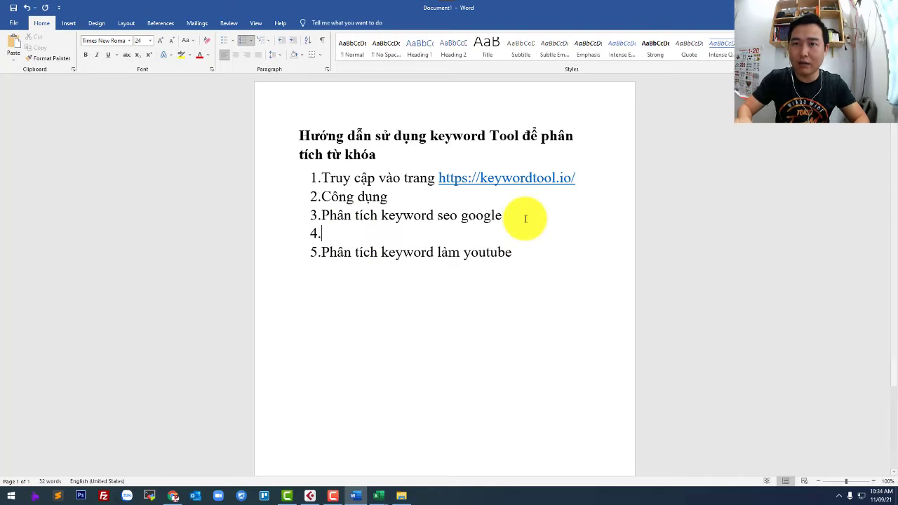
pyautogui.press('BackSpace')
pyautogui.write('+')
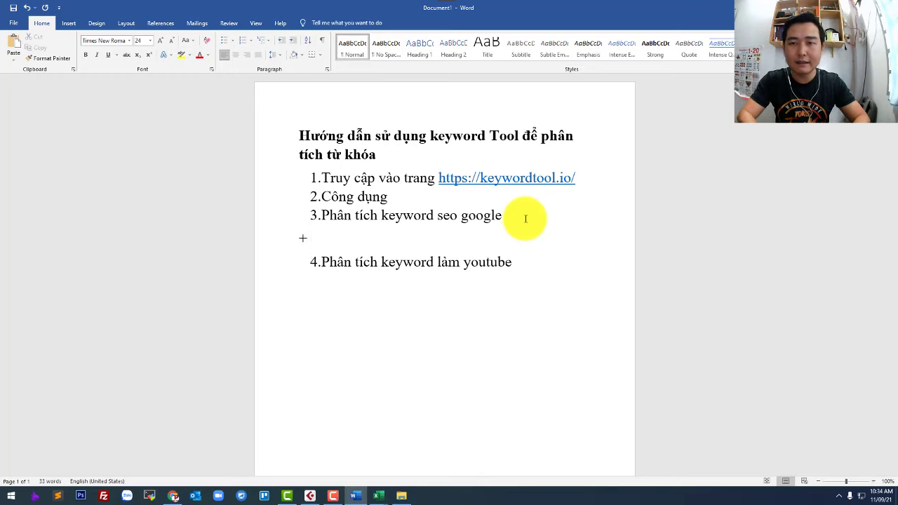
pyautogui.write(' từ k')
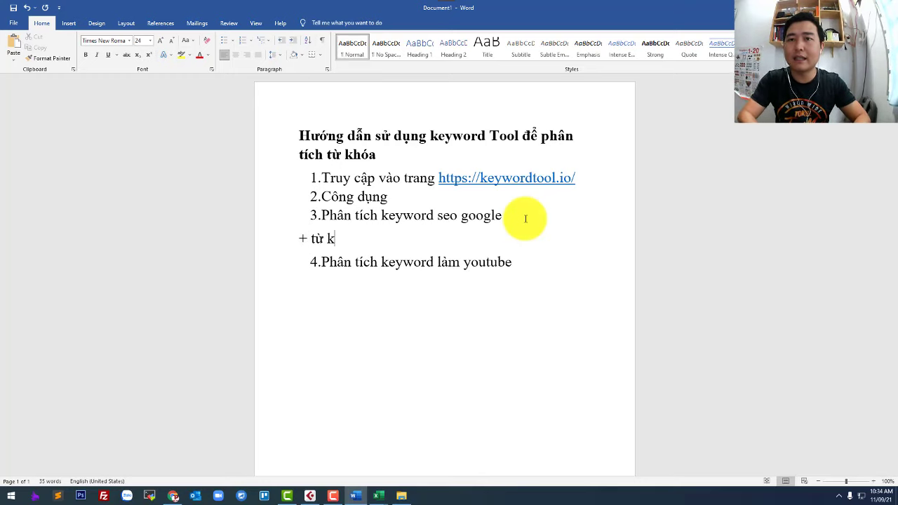
pyautogui.press('BackSpace')
pyautogui.write('n')
pyautogui.press('BackSpace')
pyautogui.write('chi')
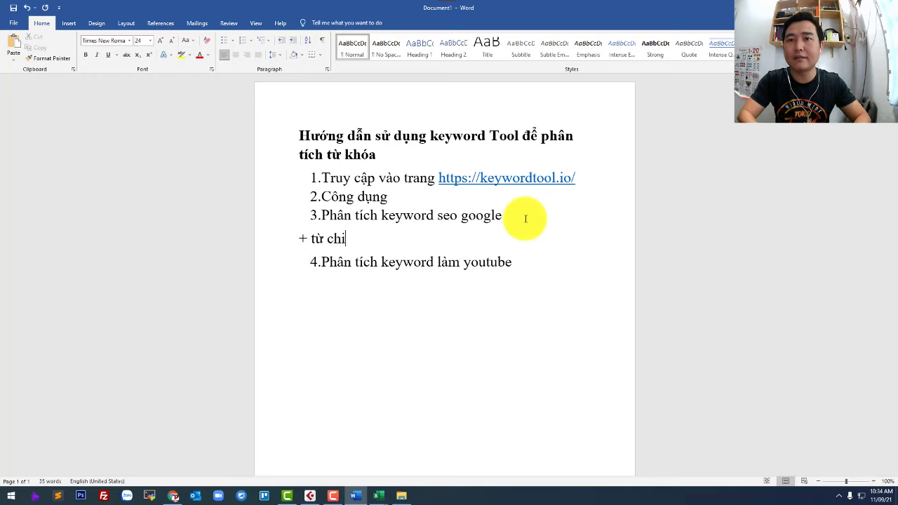
pyautogui.press('BackSpace')
pyautogui.press('BackSpace')
pyautogui.press('BackSpace')
pyautogui.write('khóa ')
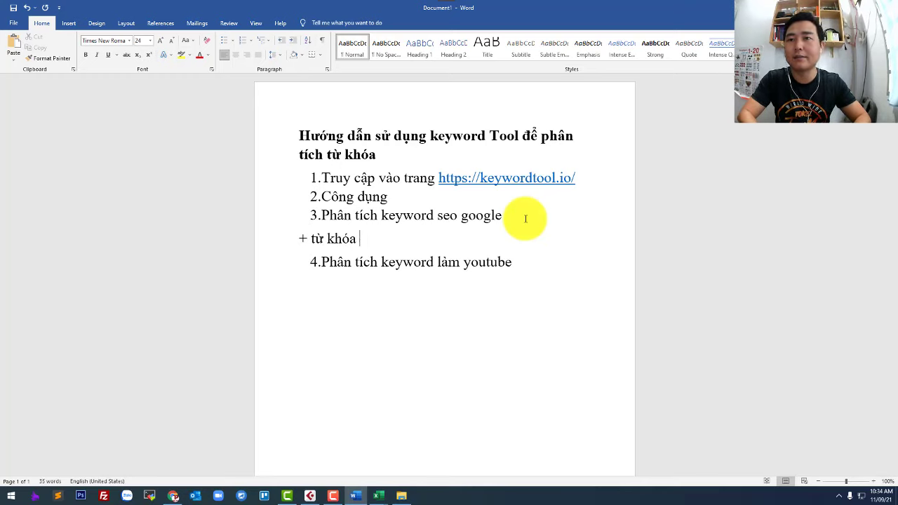
pyautogui.write('chinh là gì ?')
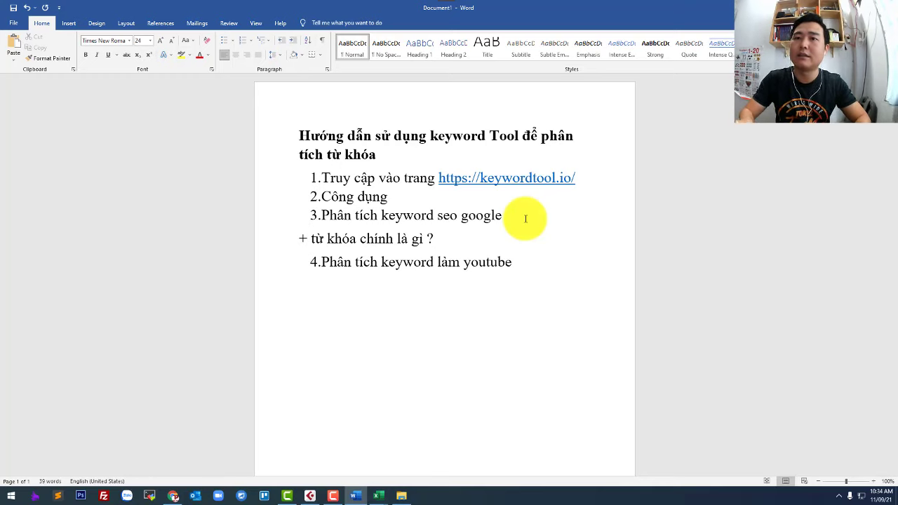
# Step: Add an unnumbered line reading "+ Lọc ra loại bỏ những từ khóa không liên quan" below "+ từ khóa chính là gì ?"
pyautogui.press('Return')
pyautogui.write('+ ')
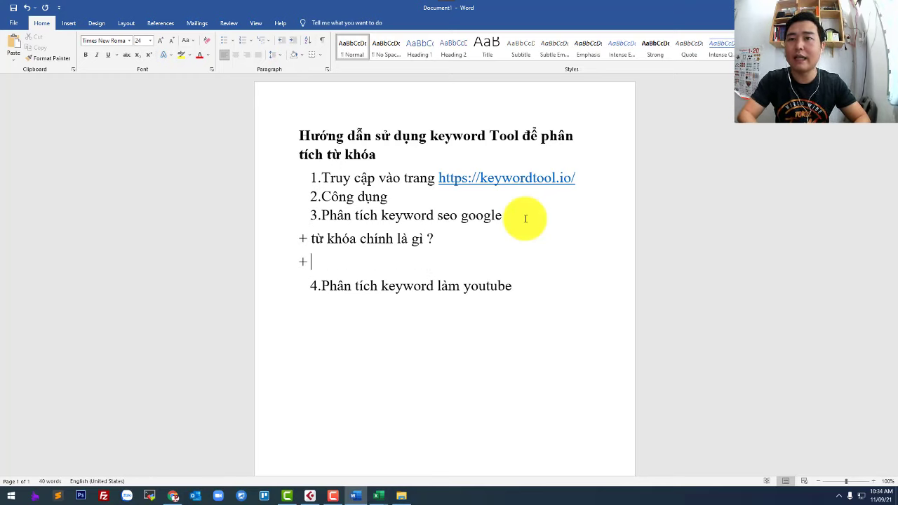
pyautogui.write('Loc')
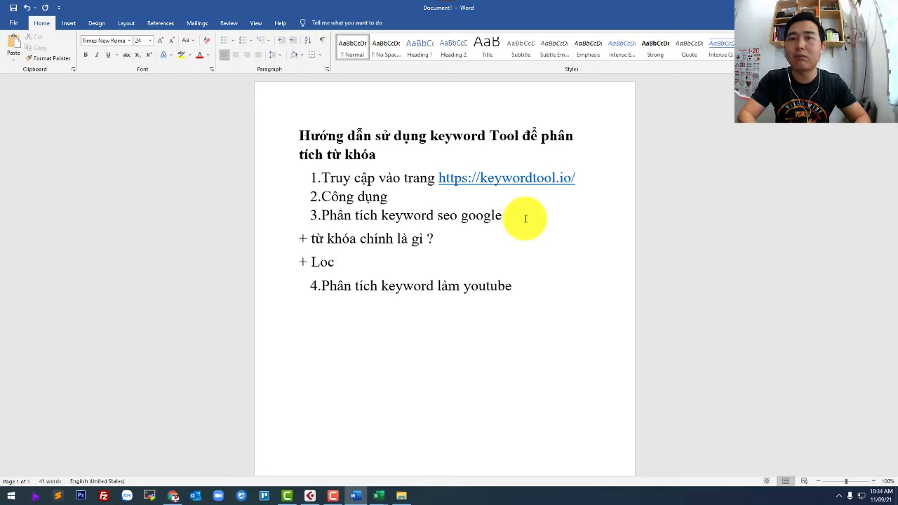
pyautogui.write(' ra lao')
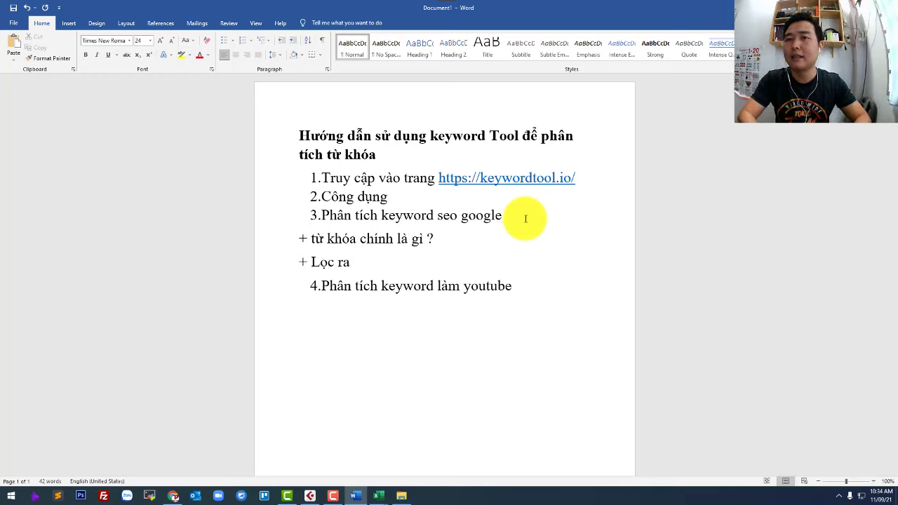
pyautogui.press('BackSpace')
pyautogui.press('BackSpace')
pyautogui.write('oại k')
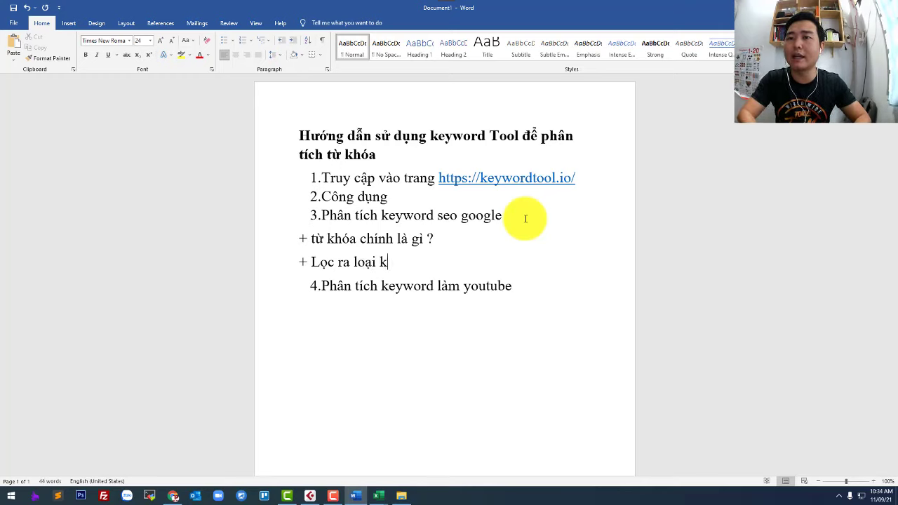
pyautogui.press('BackSpace')
pyautogui.write('bỏ những ')
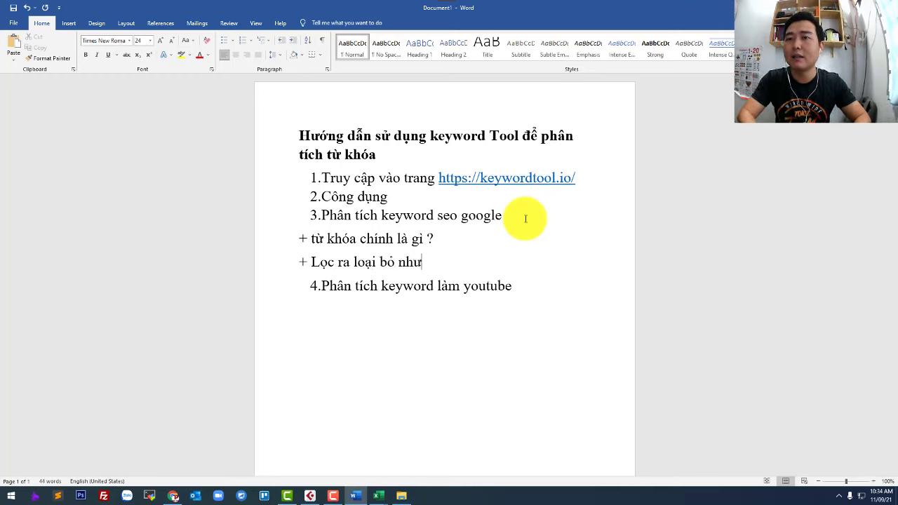
pyautogui.write('từ khóa ')
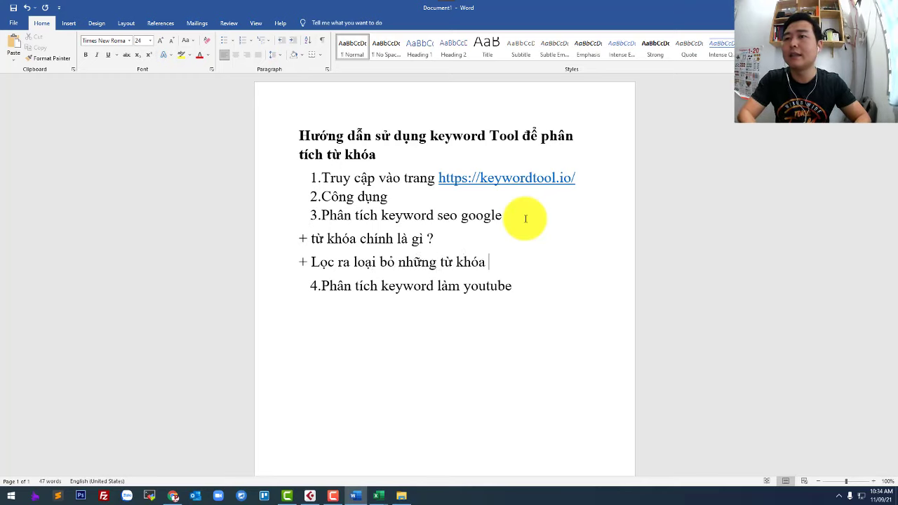
pyautogui.write('không liên quan')
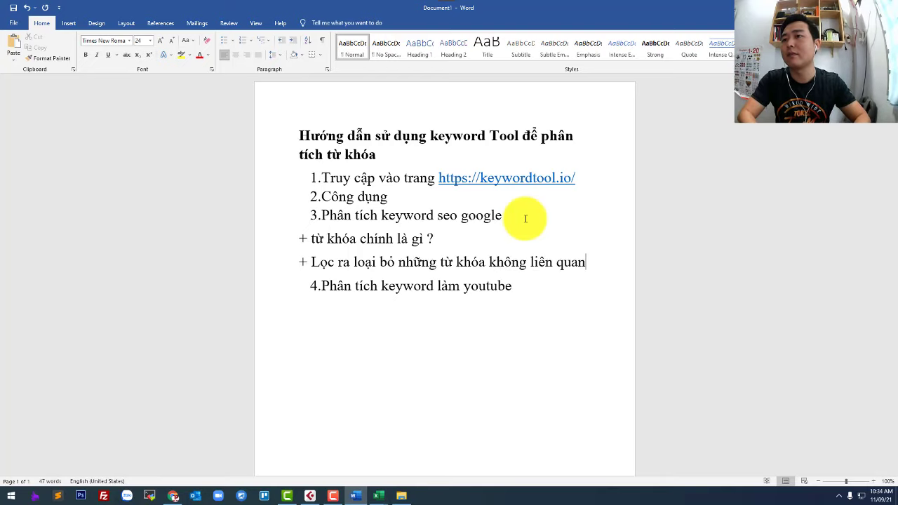
pyautogui.press('Return')
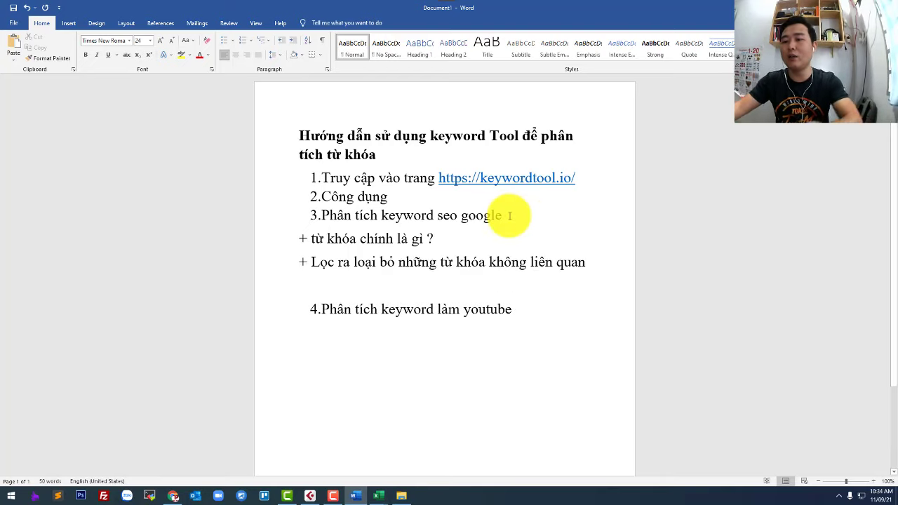
pyautogui.press('BackSpace')
# Step: Set the font colour of the two "+" lines below item 3 to red
pyautogui.moveTo(587, 262); pyautogui.dragTo(290, 236)
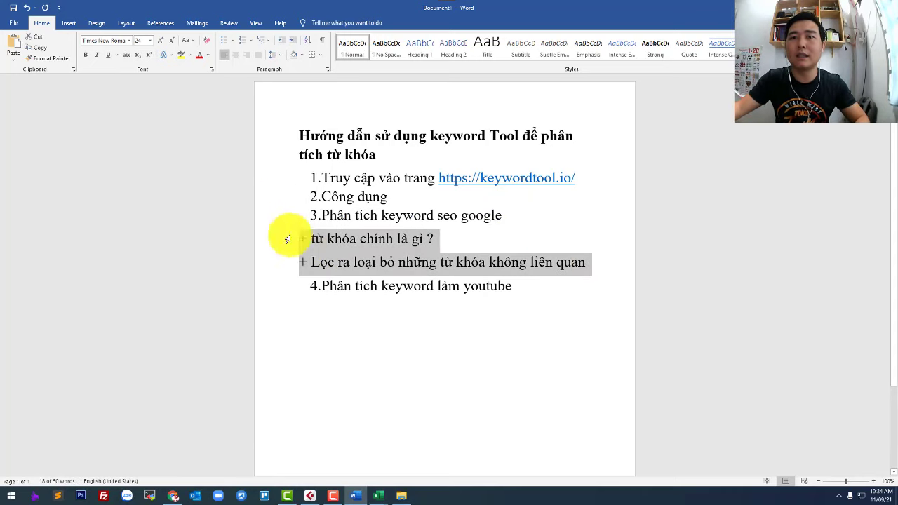
pyautogui.click(199, 55)
pyautogui.click(521, 215)
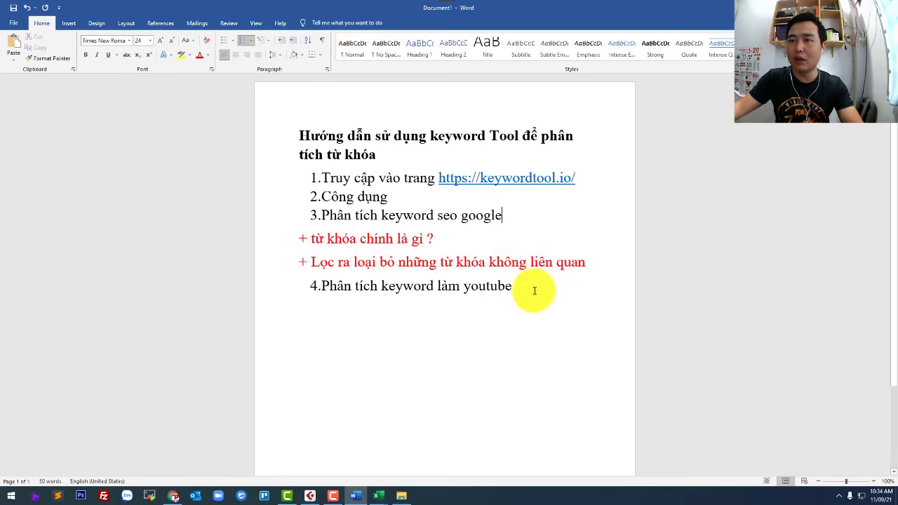
# Step: Add an empty unnumbered line below item 4, "Phân tích keyword làm youtube"
pyautogui.click(535, 289)
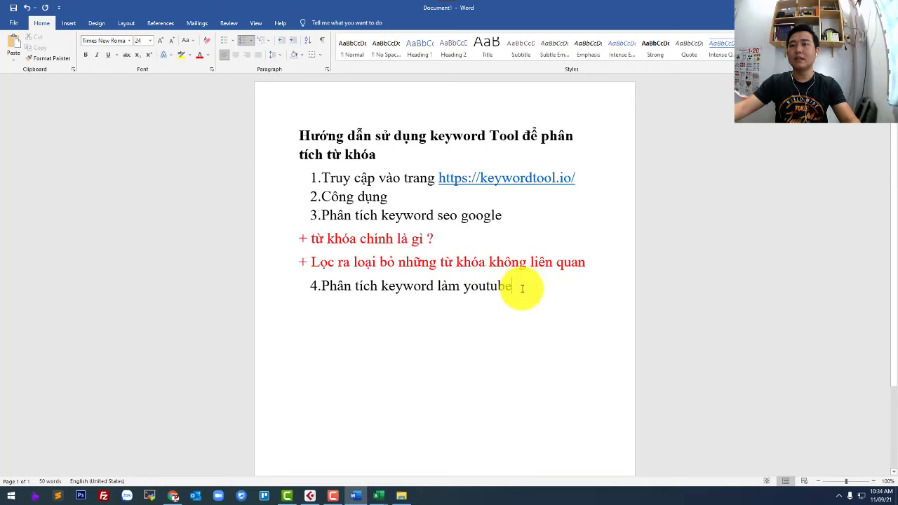
pyautogui.press('Return')
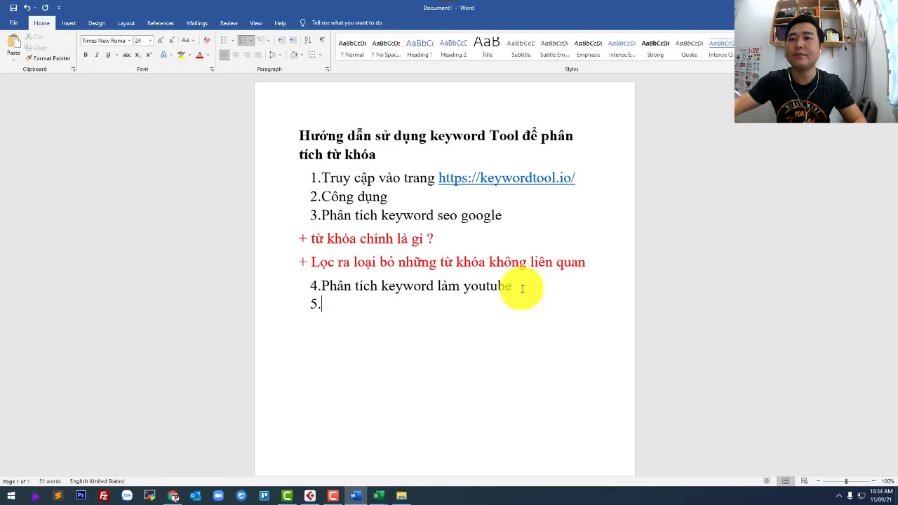
pyautogui.press('BackSpace')
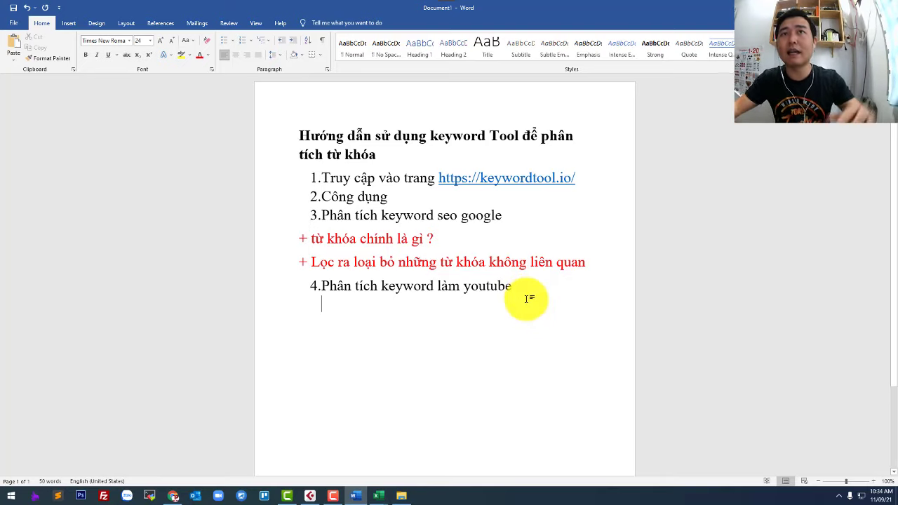
# Step: Switch to Keyword Tool in the browser, return to its start page and choose YouTube as the search platform
pyautogui.hotkey('alt', 'Tab')
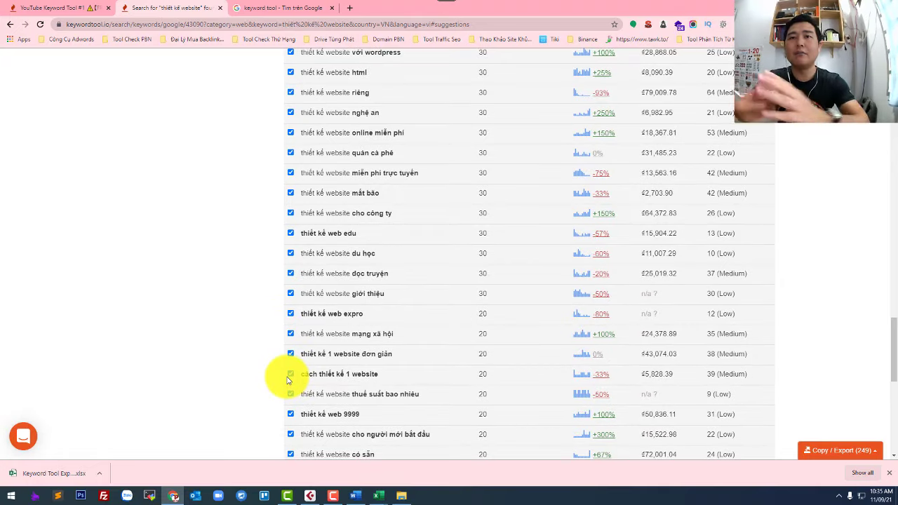
pyautogui.scroll(20, 382, 352)
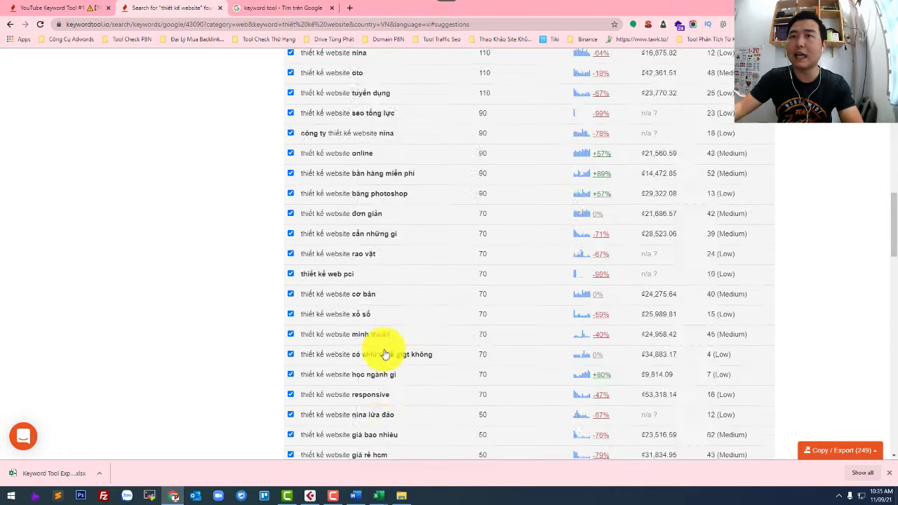
pyautogui.scroll(10, 386, 354)
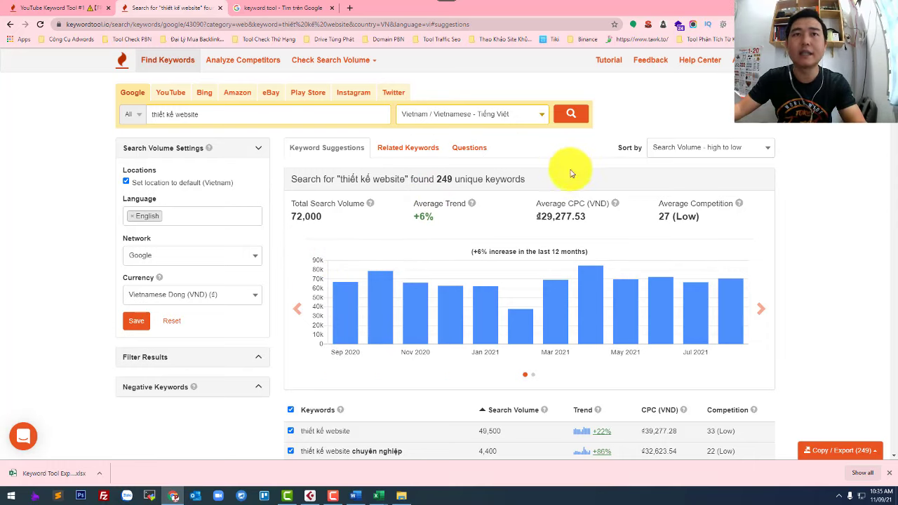
pyautogui.click(123, 66)
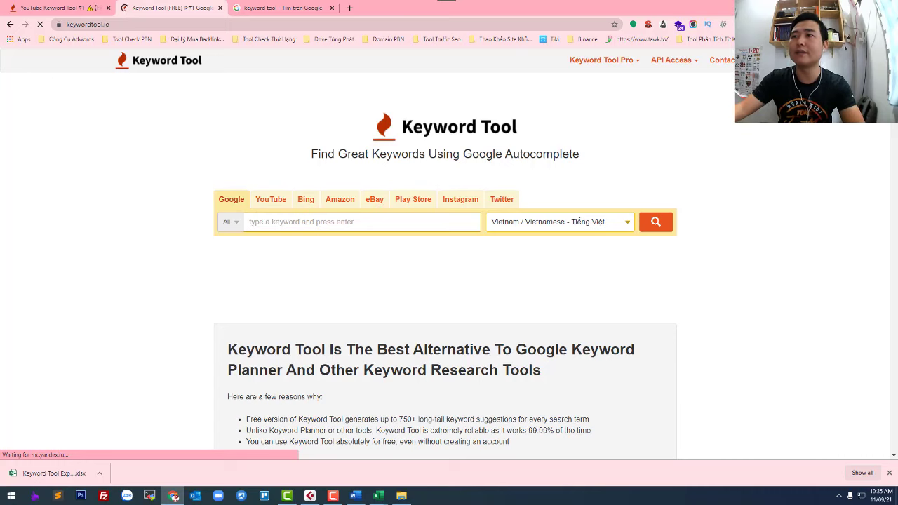
pyautogui.click(327, 286)
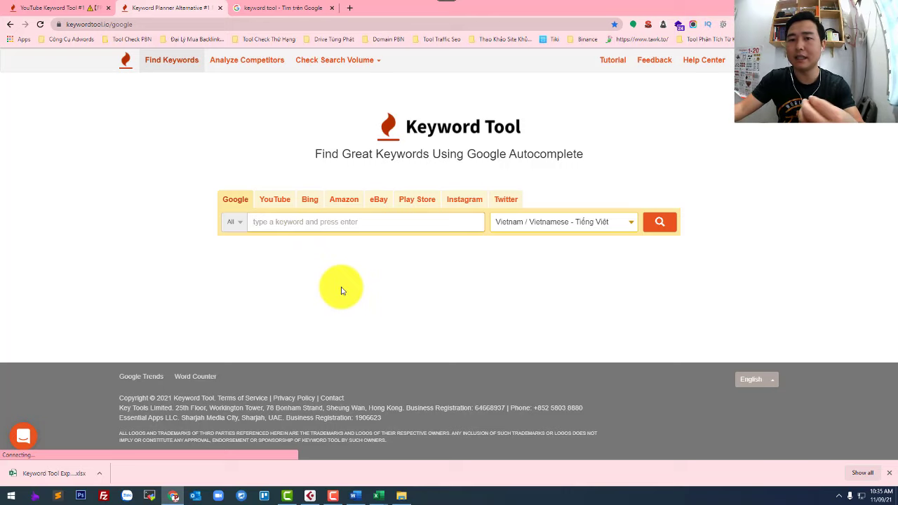
pyautogui.click(275, 201)
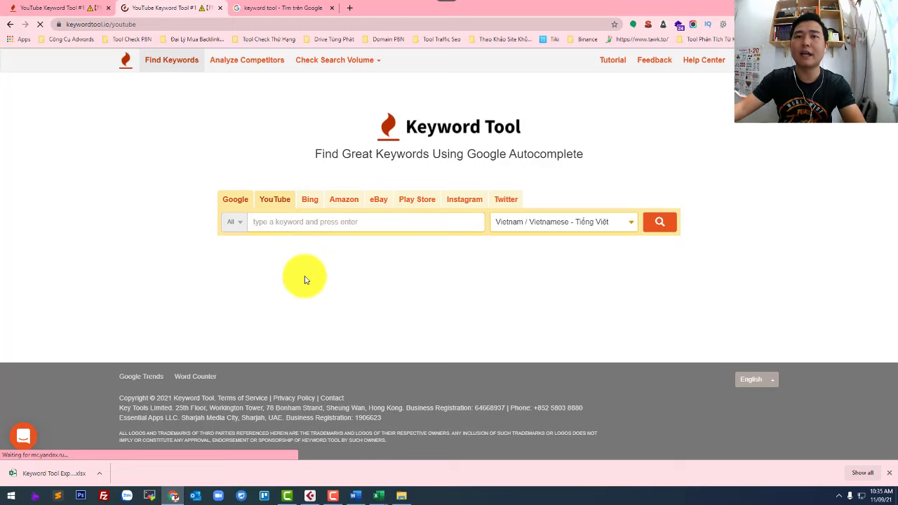
pyautogui.click(279, 204)
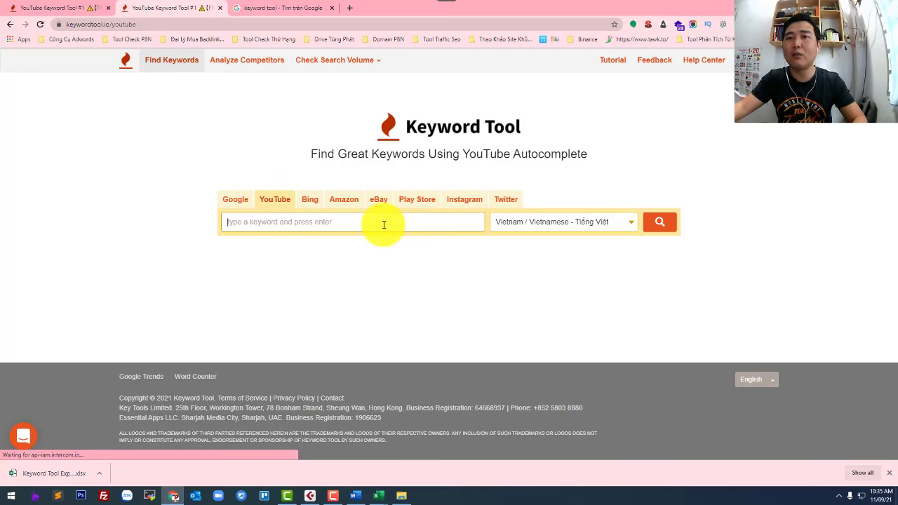
# Step: Select "Vietnam / Vietnamese - Tiếng Việt" as the country and language for the YouTube keyword search
pyautogui.click(553, 223)
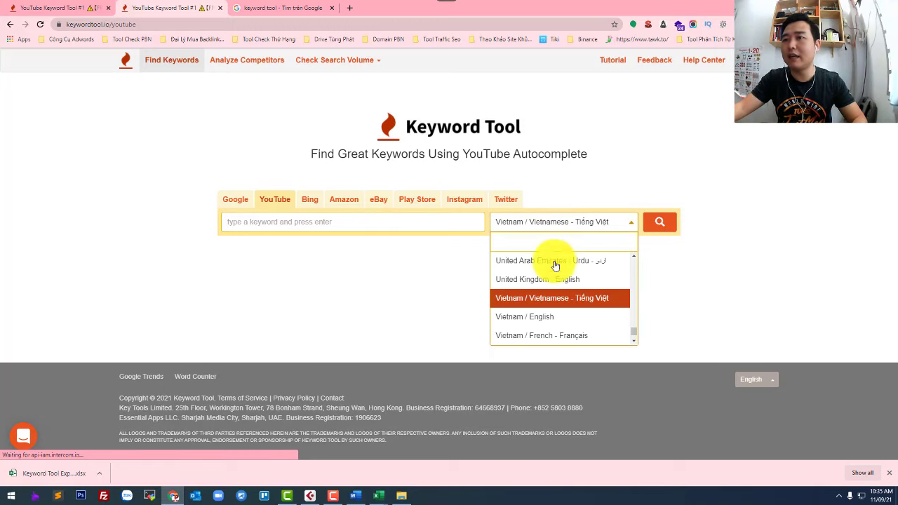
pyautogui.click(602, 299)
pyautogui.click(579, 224)
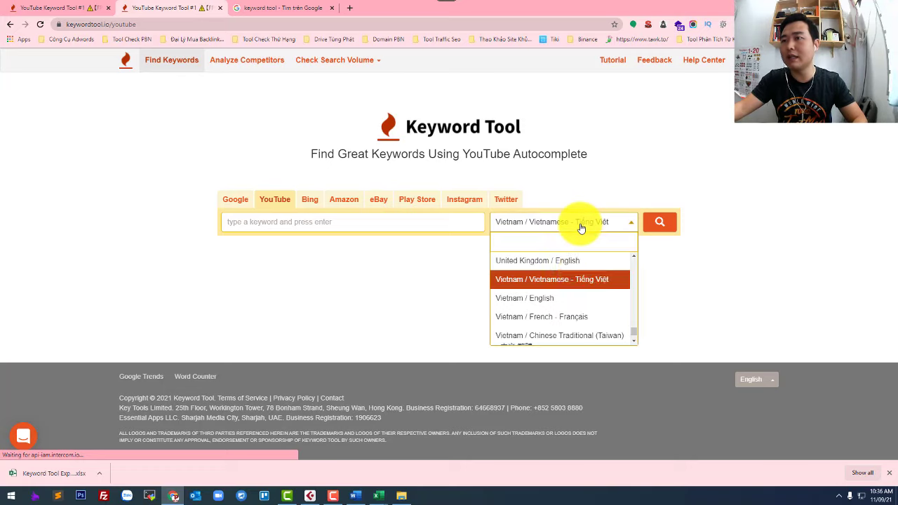
pyautogui.click(595, 280)
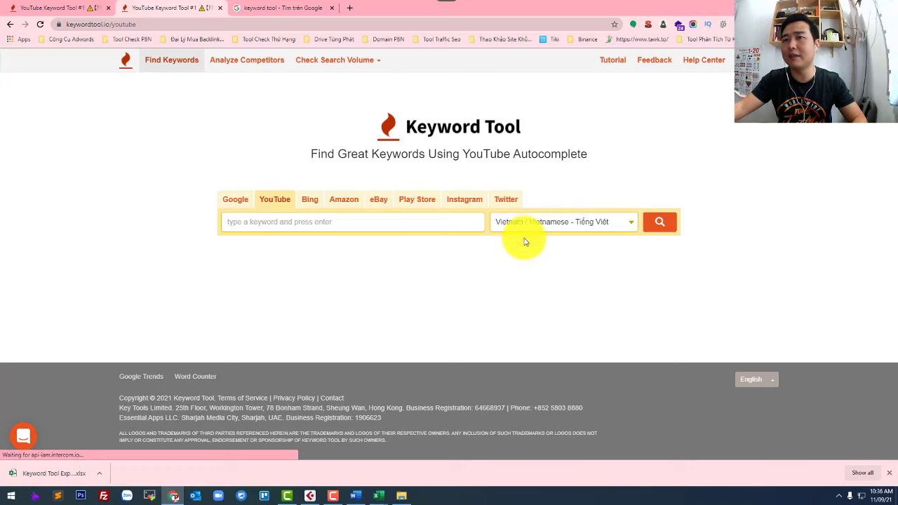
# Step: Search the YouTube keyword suggestions for "thiết kế website"
pyautogui.click(326, 223)
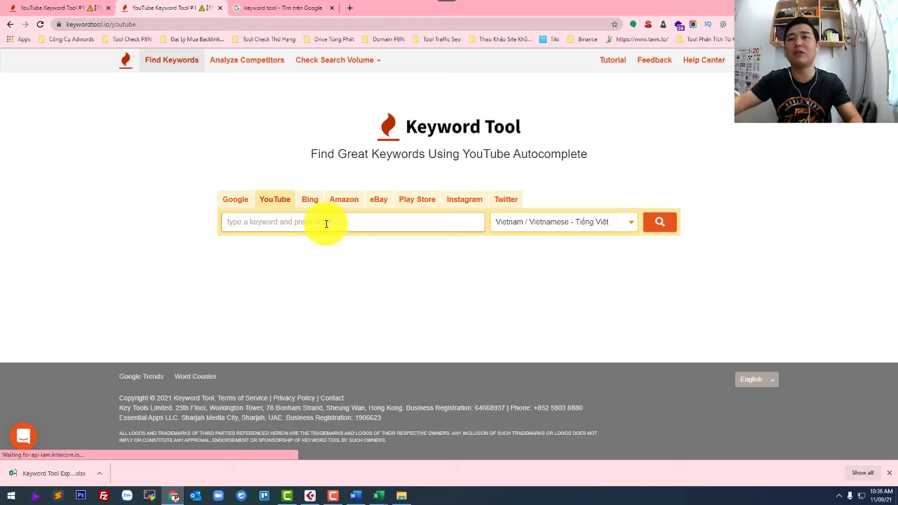
pyautogui.click(326, 223)
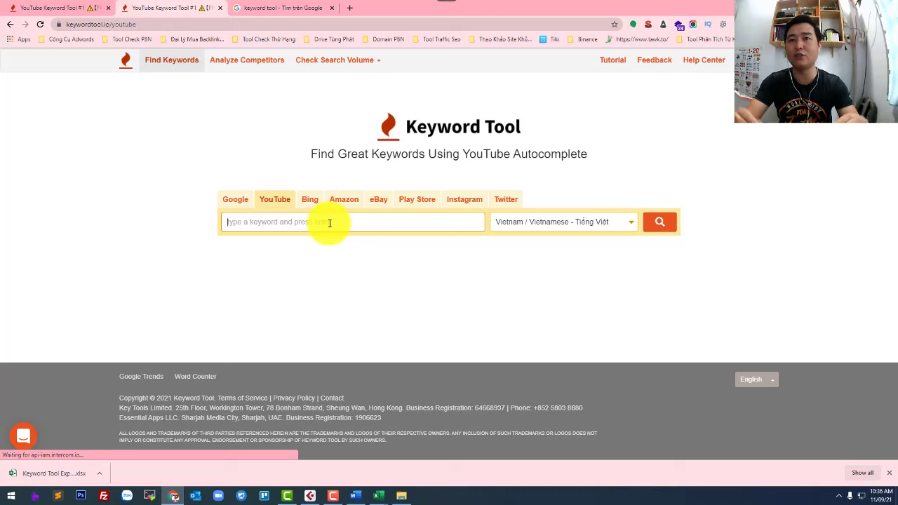
pyautogui.write('t')
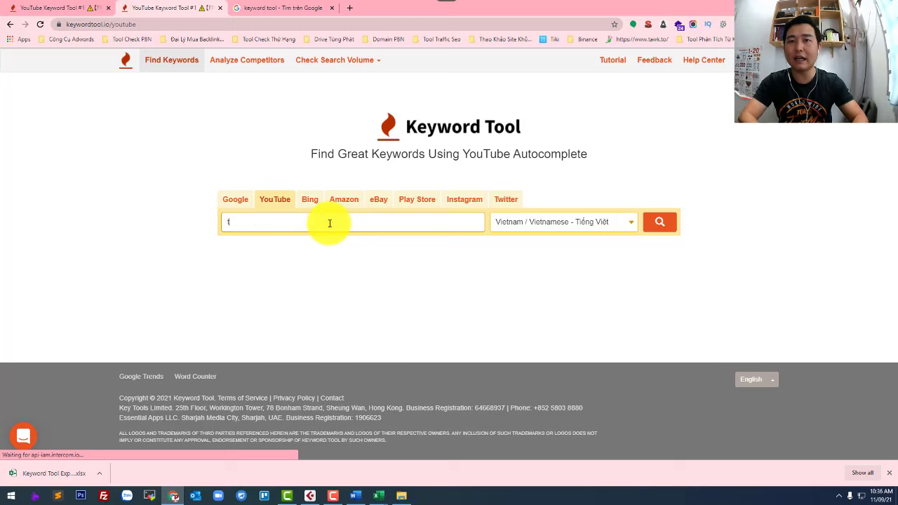
pyautogui.write('hiết kế website')
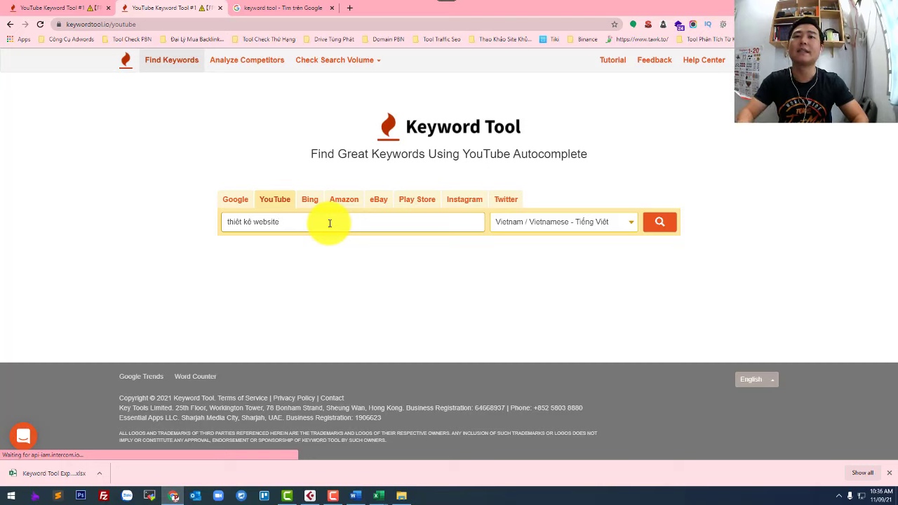
pyautogui.press('Return')
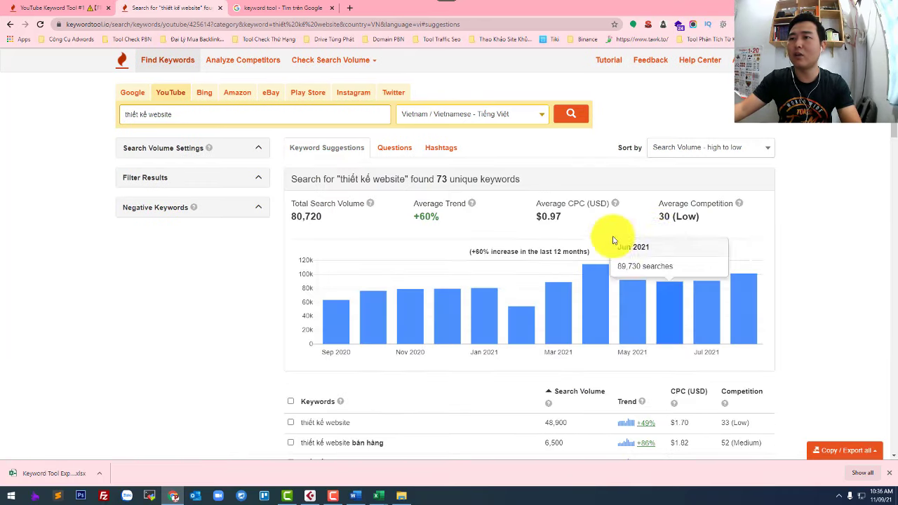
# Step: Review the full list of YouTube keyword suggestions with their search volume, trend, CPC and competition
pyautogui.scroll(-2, 582, 283)
pyautogui.scroll(-4, 505, 283)
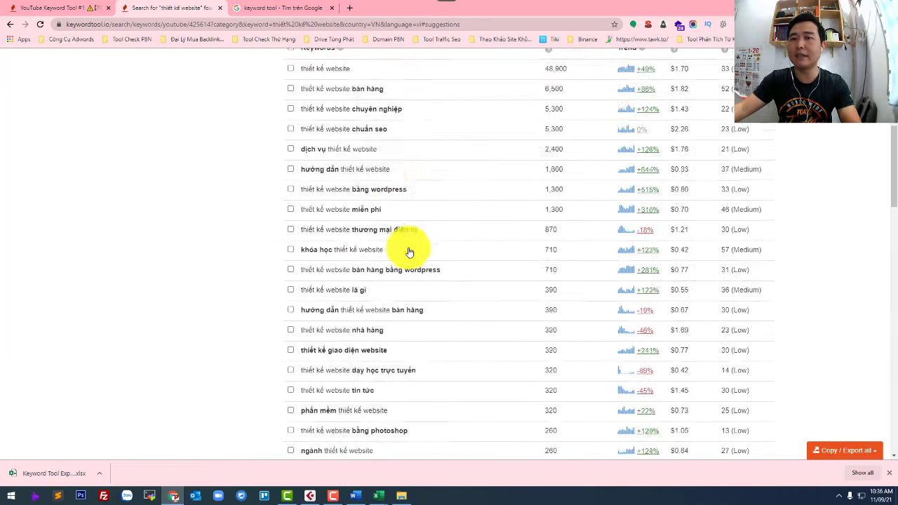
pyautogui.scroll(2, 337, 214)
pyautogui.scroll(2, 400, 215)
pyautogui.scroll(-7, 416, 245)
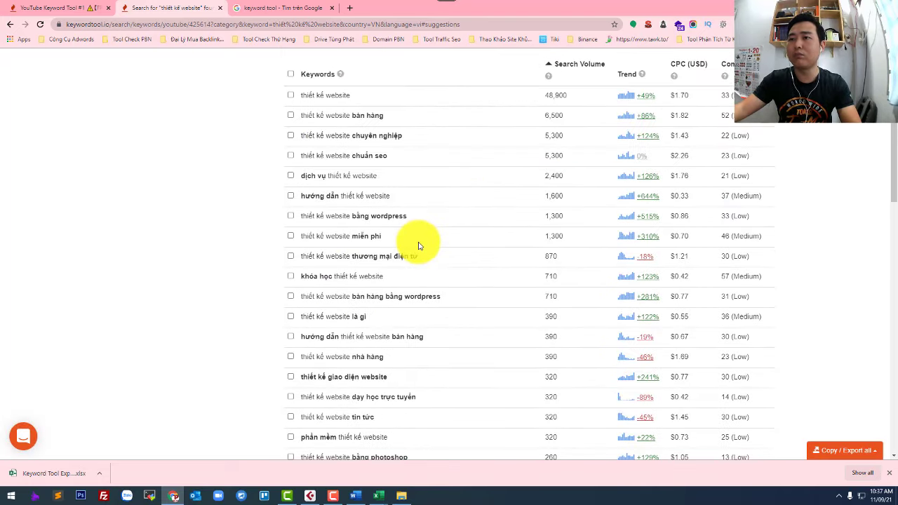
pyautogui.scroll(-4, 397, 252)
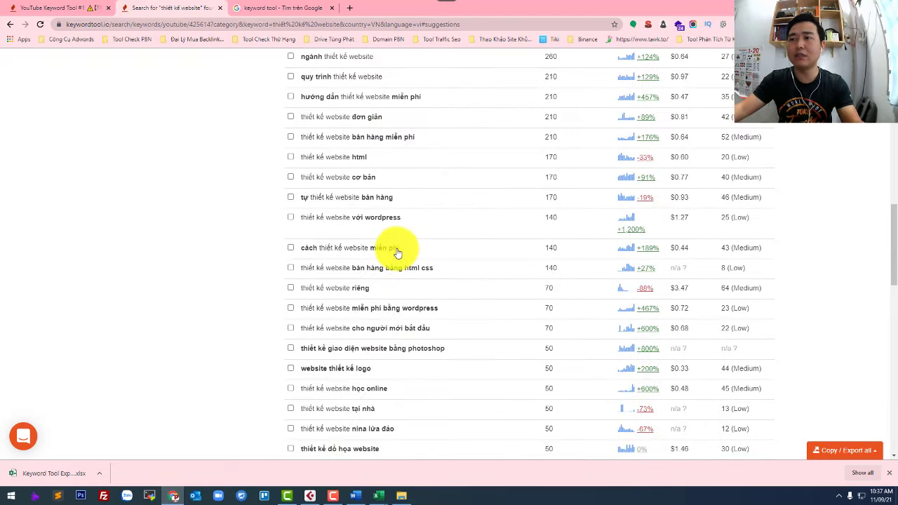
pyautogui.scroll(-2, 401, 252)
pyautogui.scroll(-6, 414, 259)
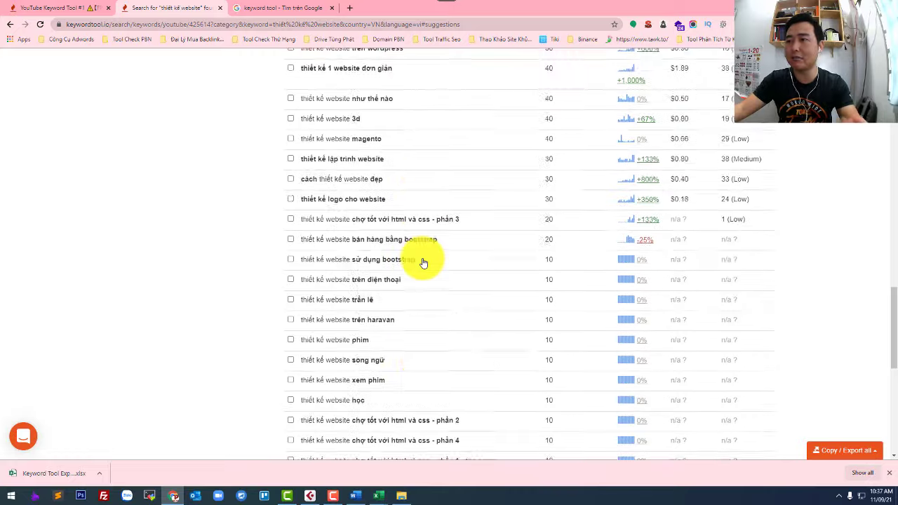
pyautogui.scroll(-4, 423, 263)
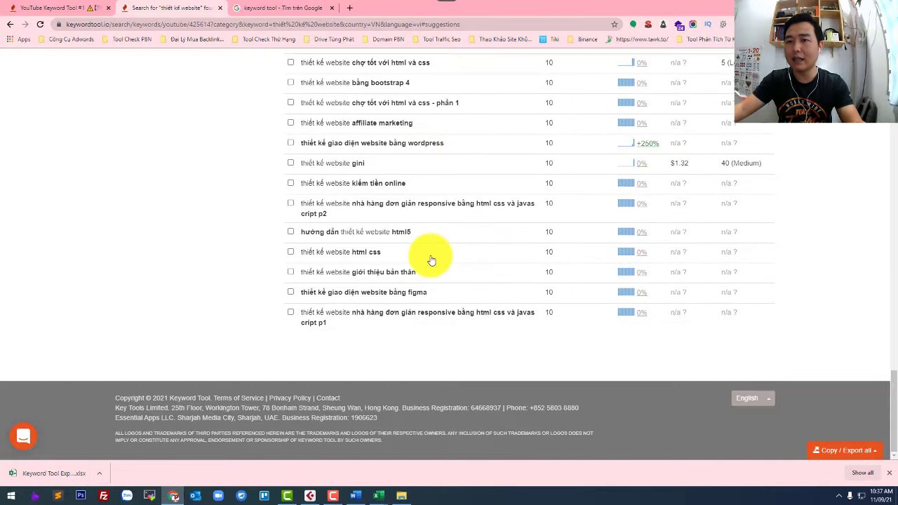
pyautogui.scroll(20, 431, 259)
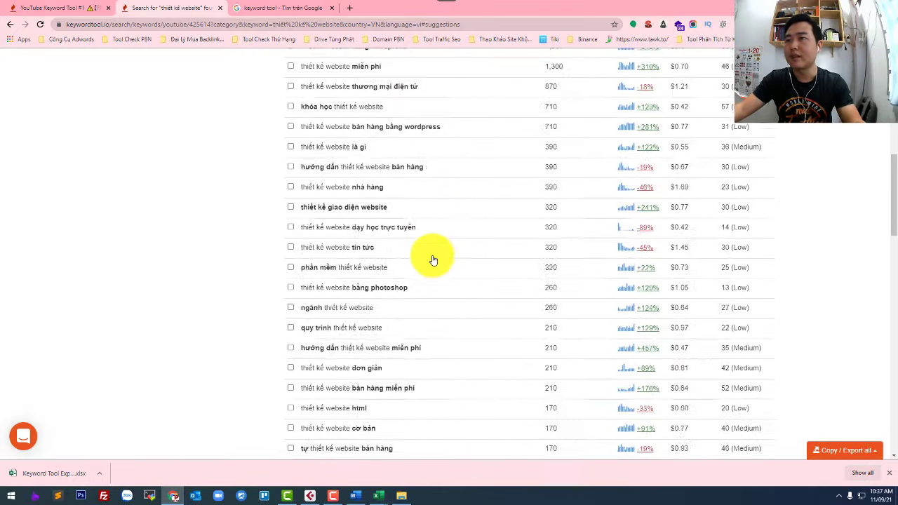
pyautogui.scroll(3, 434, 260)
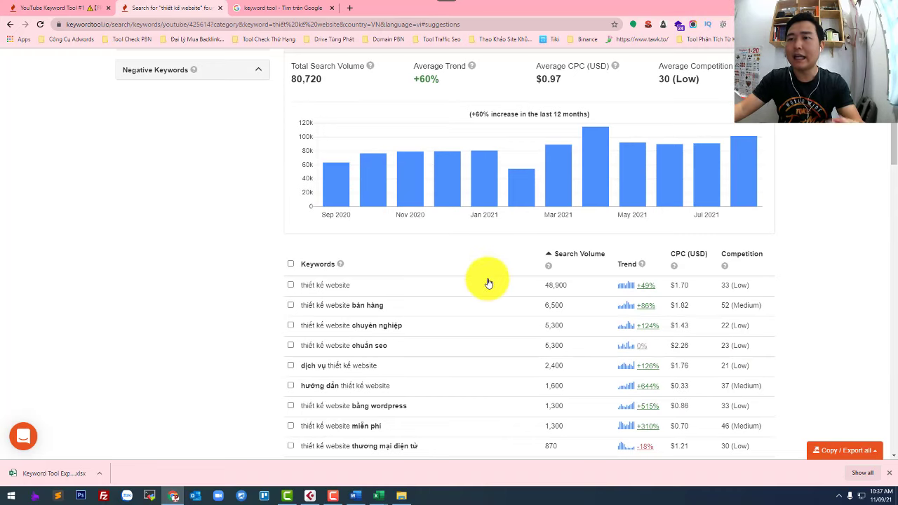
# Step: Examine the 12-month search volume chart and the trend percentages of the YouTube keyword suggestions
pyautogui.scroll(3, 467, 314)
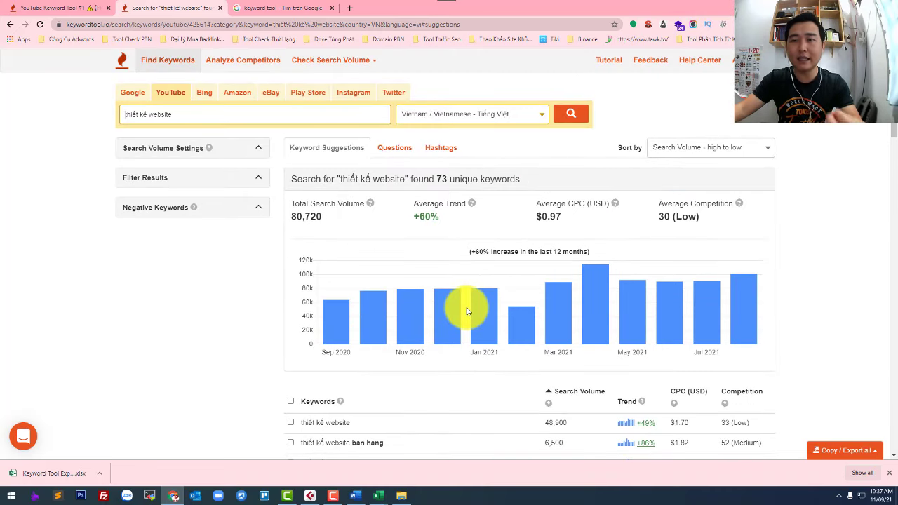
pyautogui.scroll(-1, 468, 311)
pyautogui.scroll(-3, 466, 310)
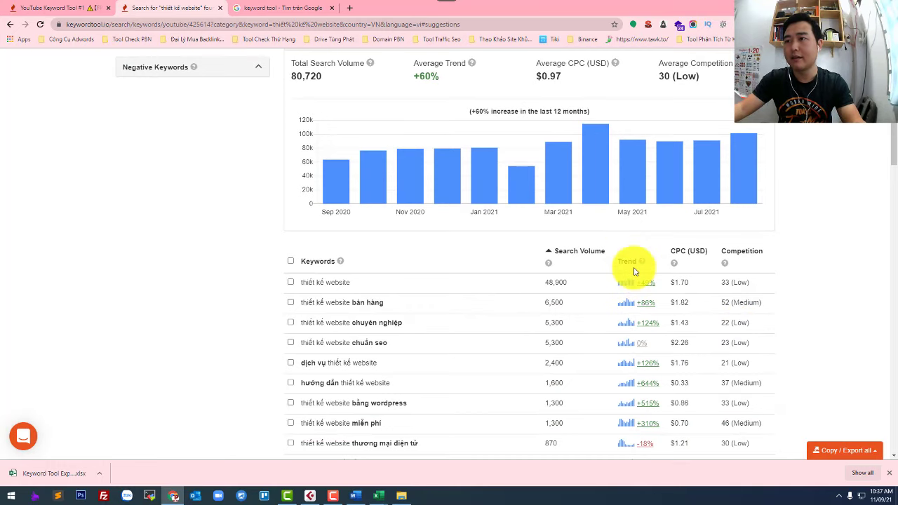
pyautogui.scroll(-2, 637, 312)
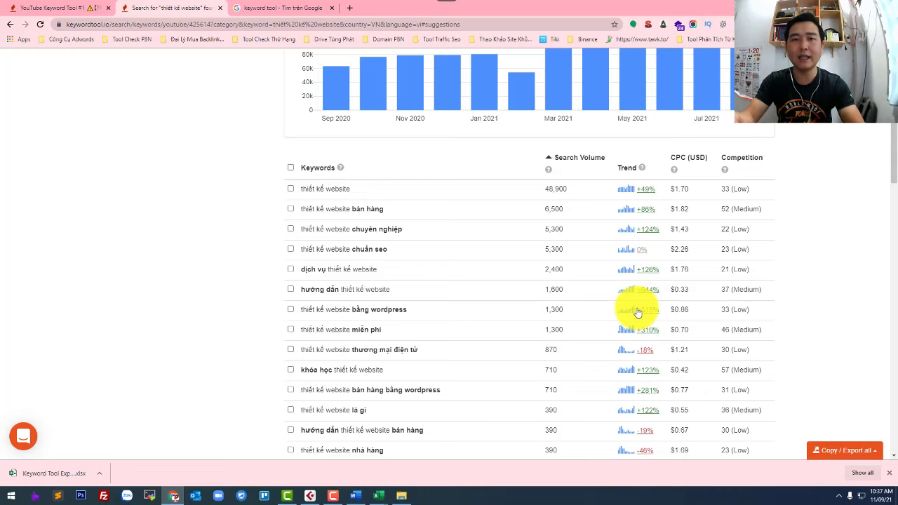
pyautogui.scroll(-3, 635, 312)
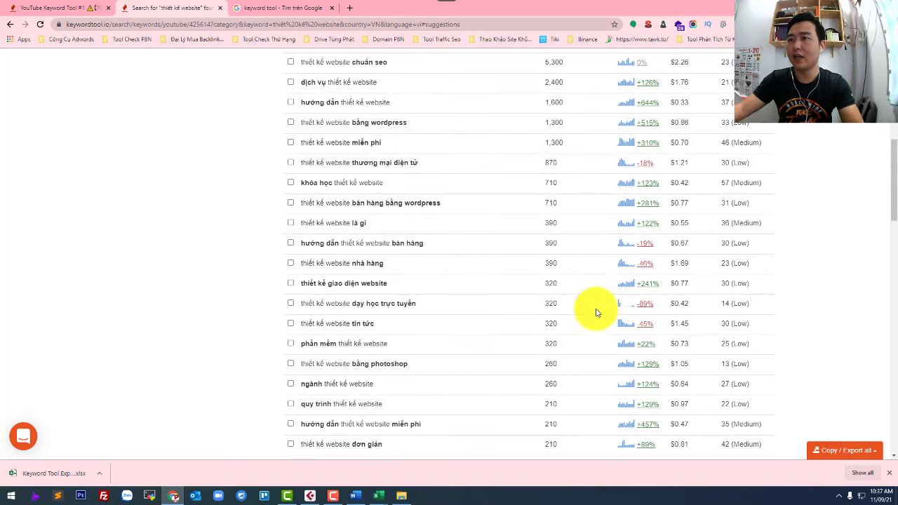
pyautogui.scroll(1, 597, 305)
pyautogui.scroll(1, 599, 301)
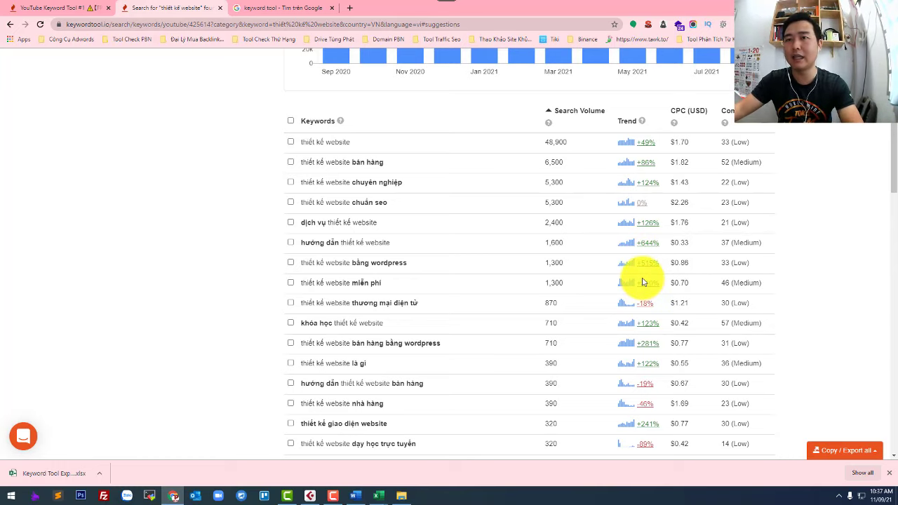
pyautogui.scroll(-2, 645, 291)
pyautogui.scroll(-3, 645, 298)
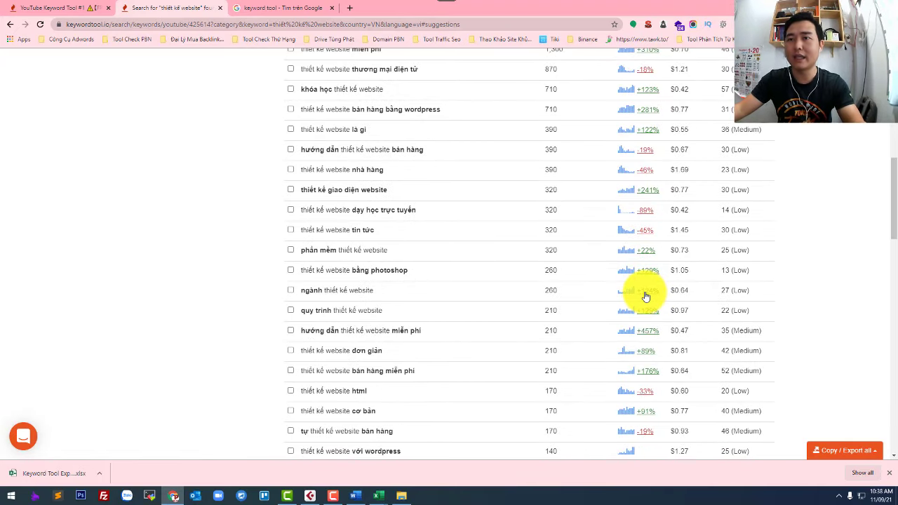
pyautogui.scroll(8, 645, 296)
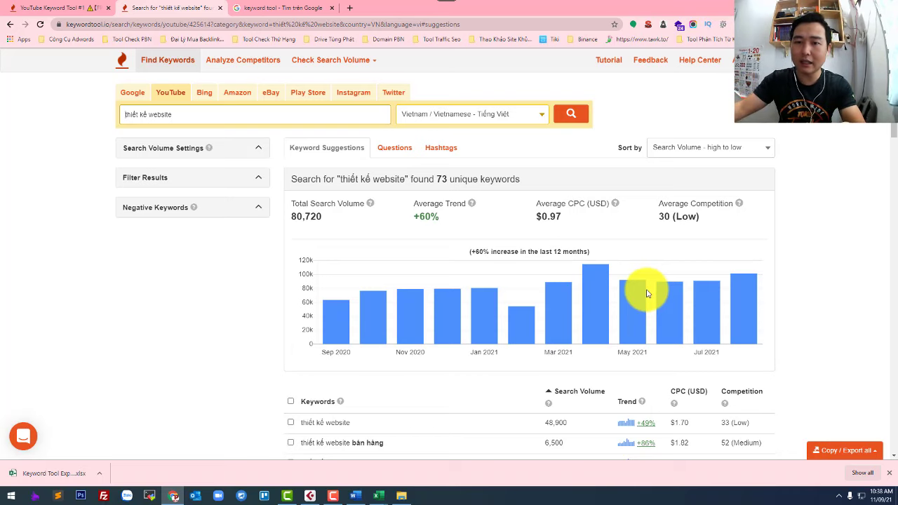
pyautogui.scroll(-3, 648, 291)
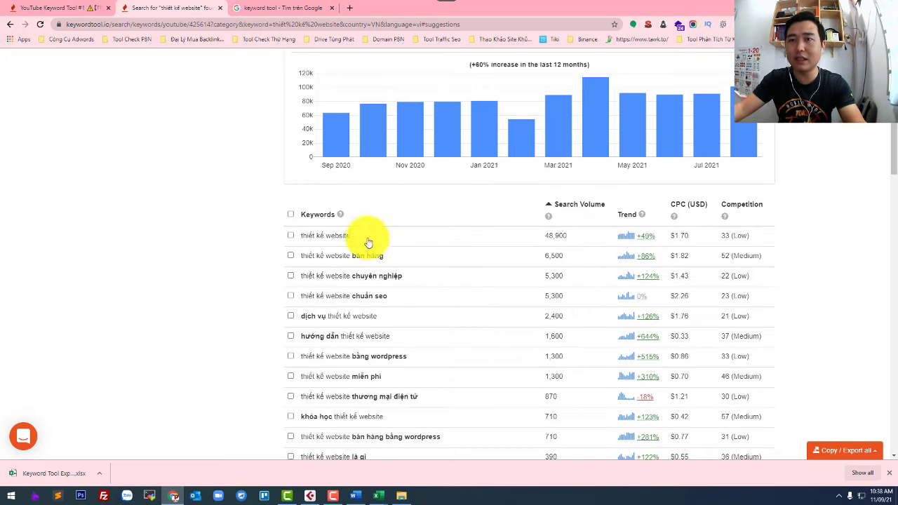
# Step: Highlight the main keyword "thiết kế website", leave it unticked, and compare it with the more specific suggestions below
pyautogui.moveTo(367, 242); pyautogui.dragTo(301, 242)
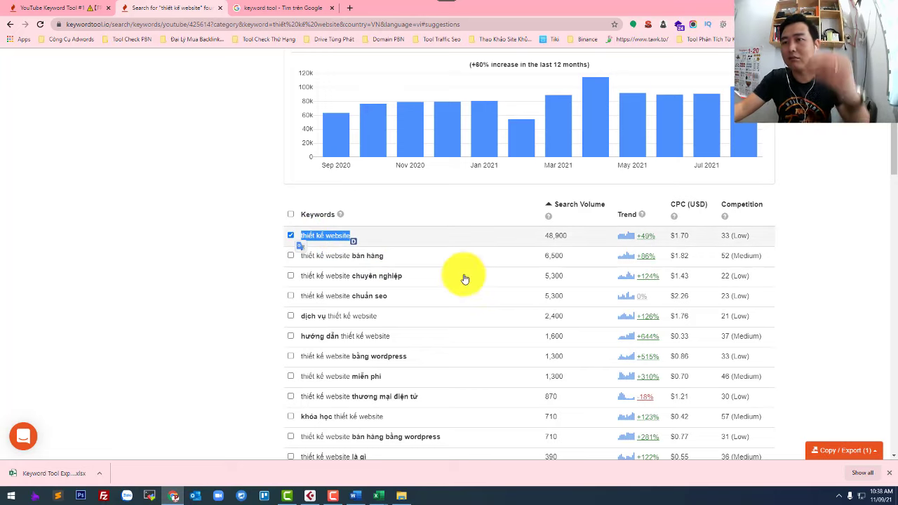
pyautogui.click(290, 236)
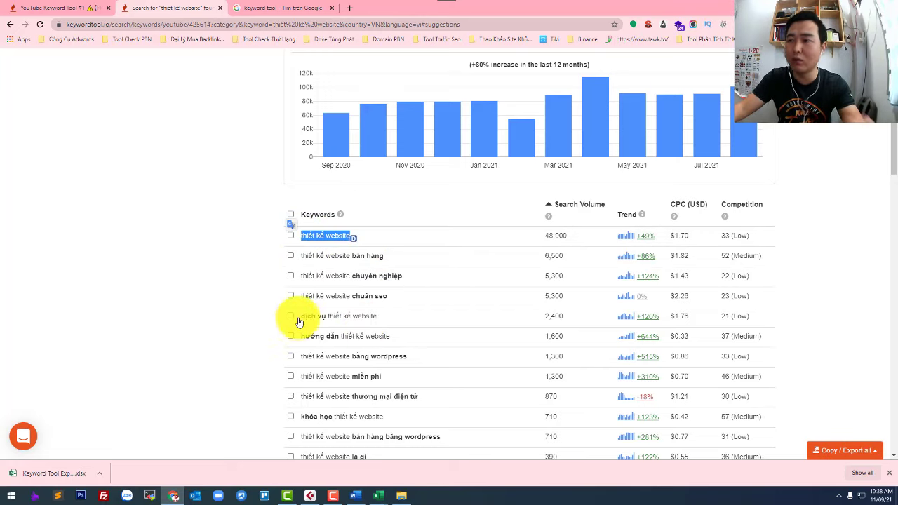
pyautogui.scroll(-3, 340, 315)
pyautogui.scroll(-1, 340, 318)
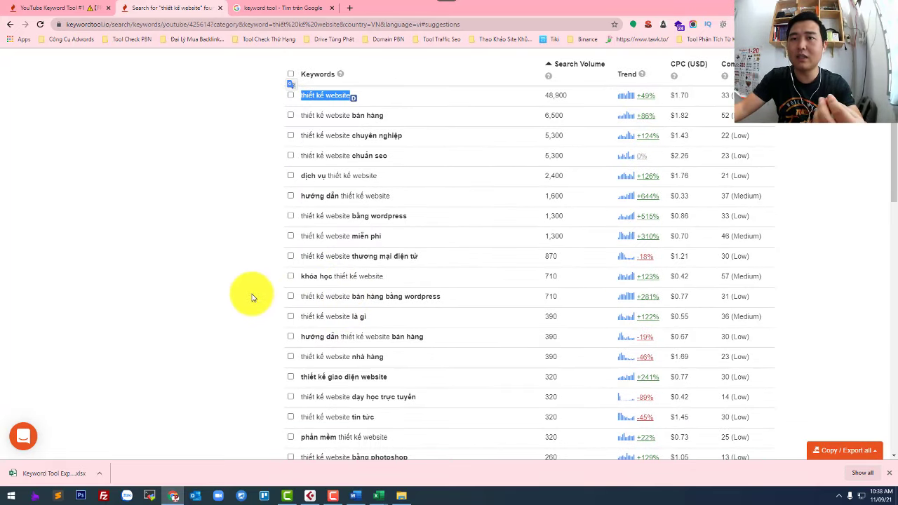
pyautogui.scroll(1, 341, 302)
pyautogui.scroll(1, 339, 302)
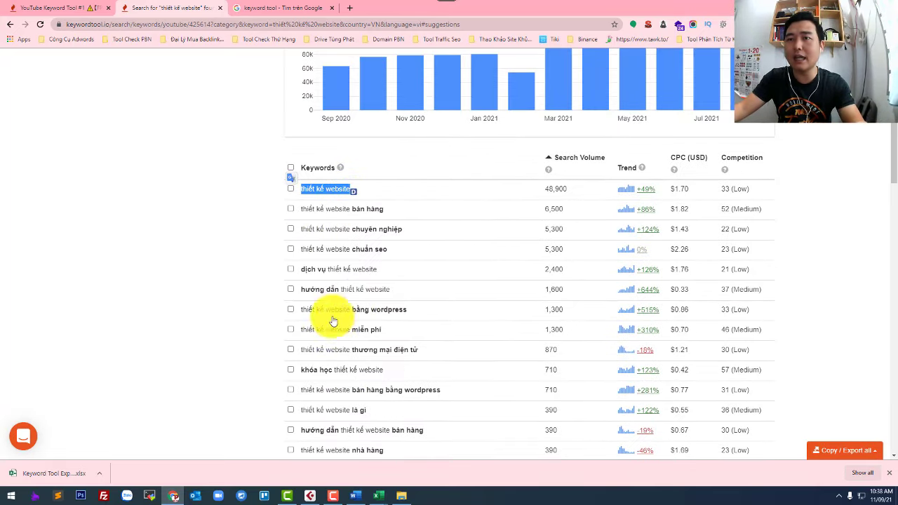
pyautogui.scroll(-2, 412, 344)
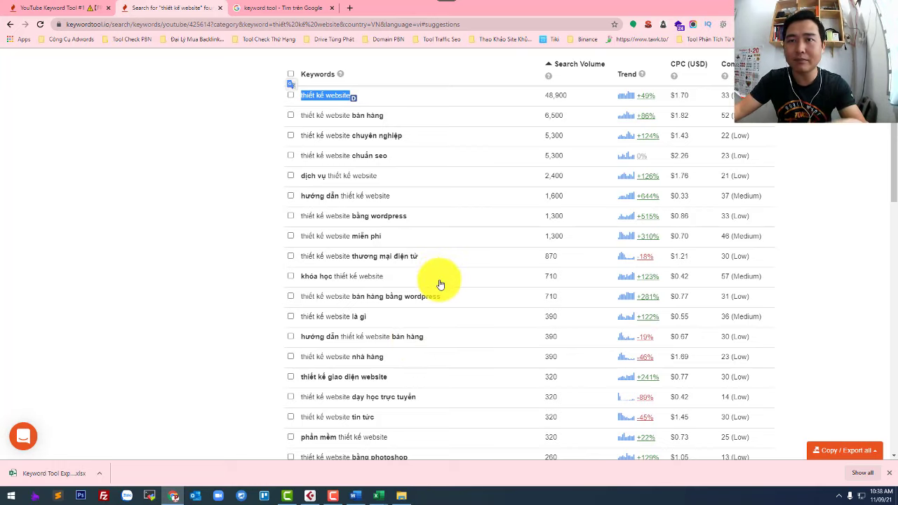
# Step: Tick the suggestion "hướng dẫn thiết kế website" and check its search volume in the keyword list
pyautogui.click(290, 197)
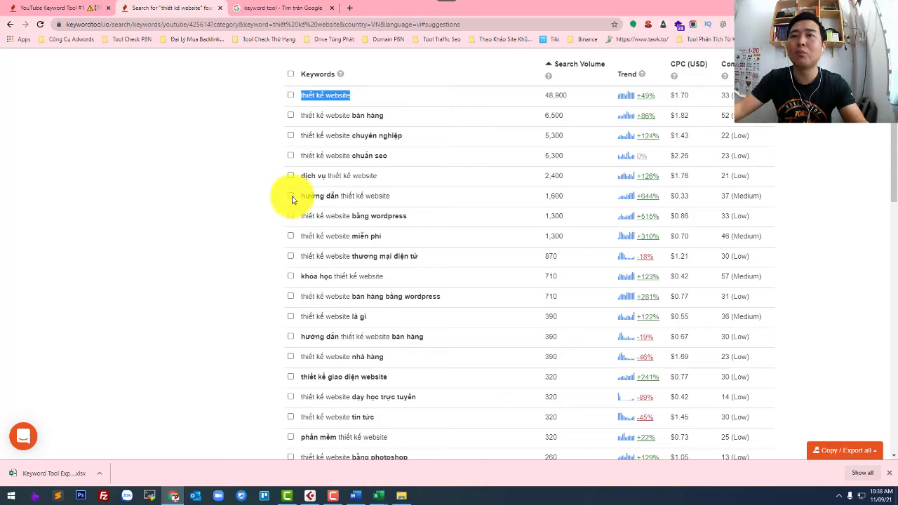
pyautogui.moveTo(425, 198); pyautogui.dragTo(300, 202)
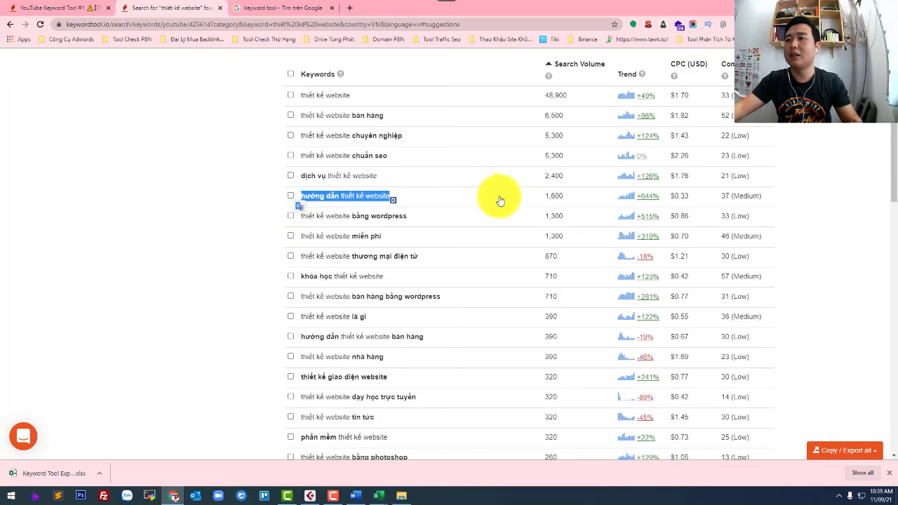
pyautogui.click(260, 193)
pyautogui.click(291, 197)
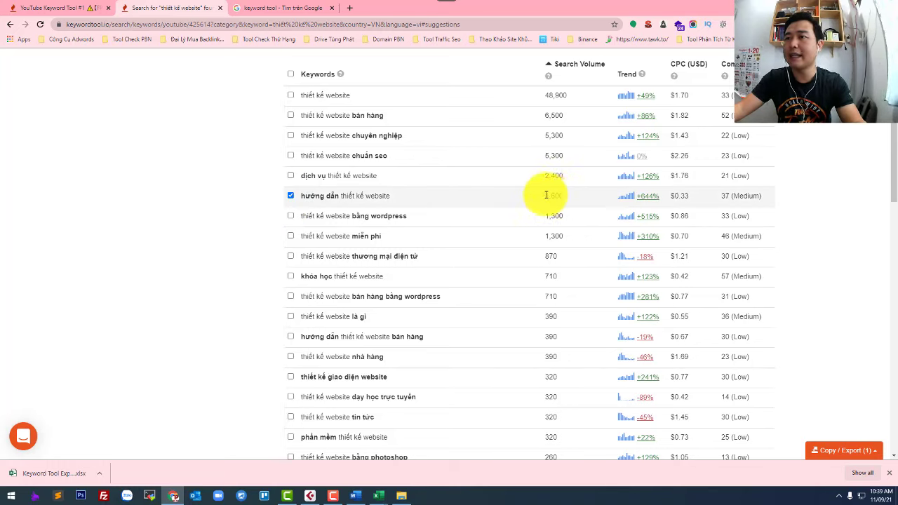
pyautogui.moveTo(546, 195); pyautogui.dragTo(569, 198)
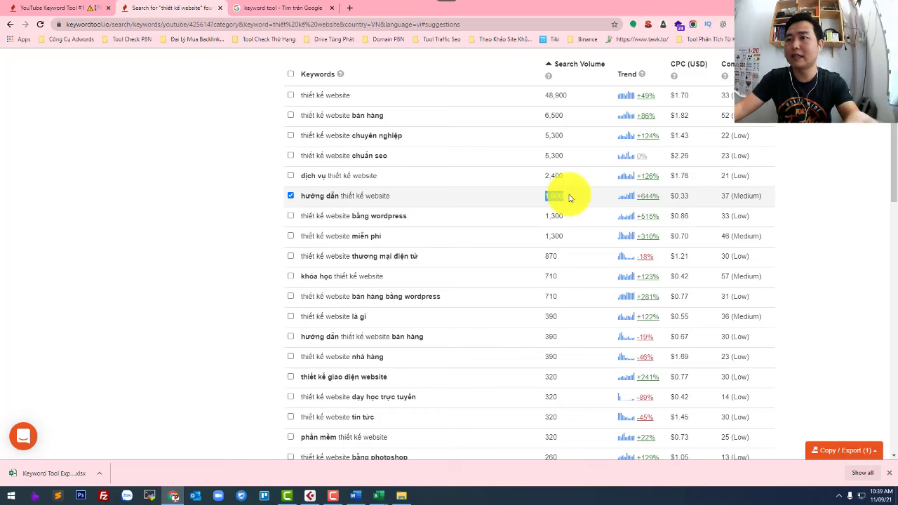
pyautogui.scroll(4, 569, 211)
pyautogui.scroll(-4, 546, 247)
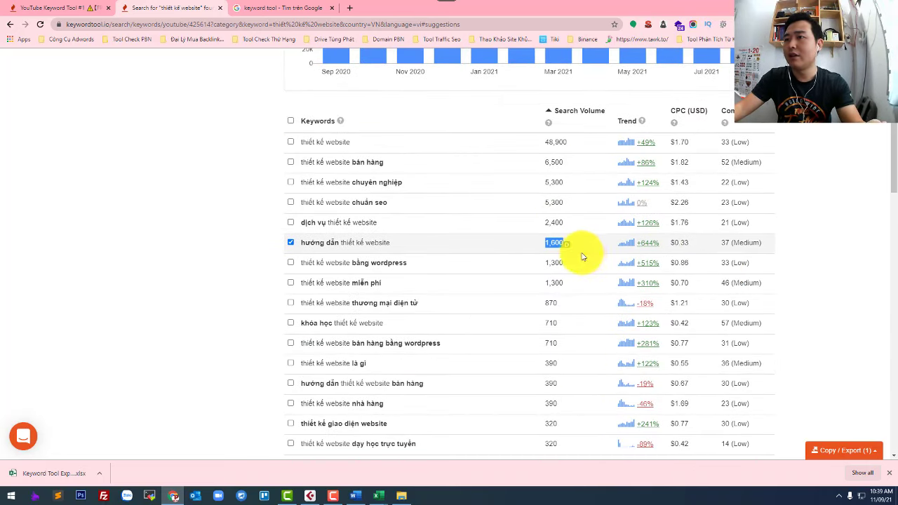
pyautogui.moveTo(581, 257); pyautogui.dragTo(826, 247)
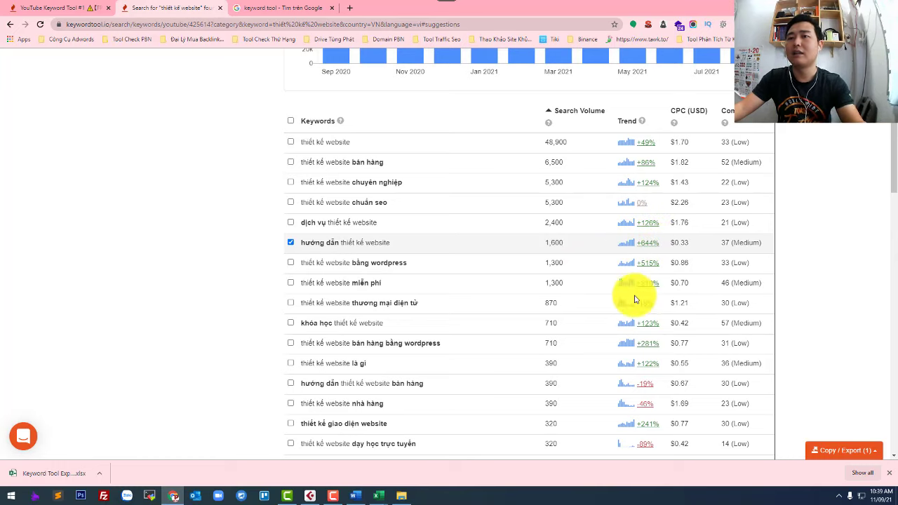
# Step: Switch to the Word guide and add "+ từ khóa gợi ý chủ đề mà anh chị muốn làm clip" under item 4
pyautogui.click(355, 496)
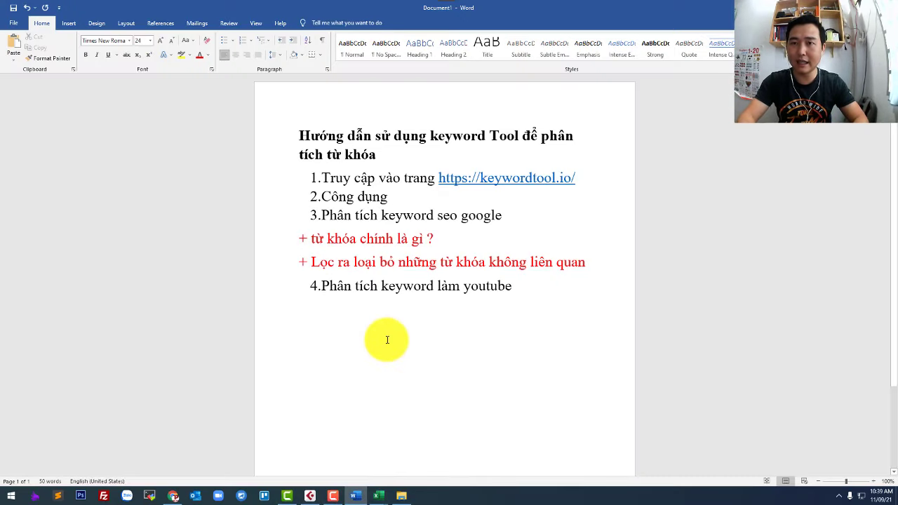
pyautogui.write('+ ')
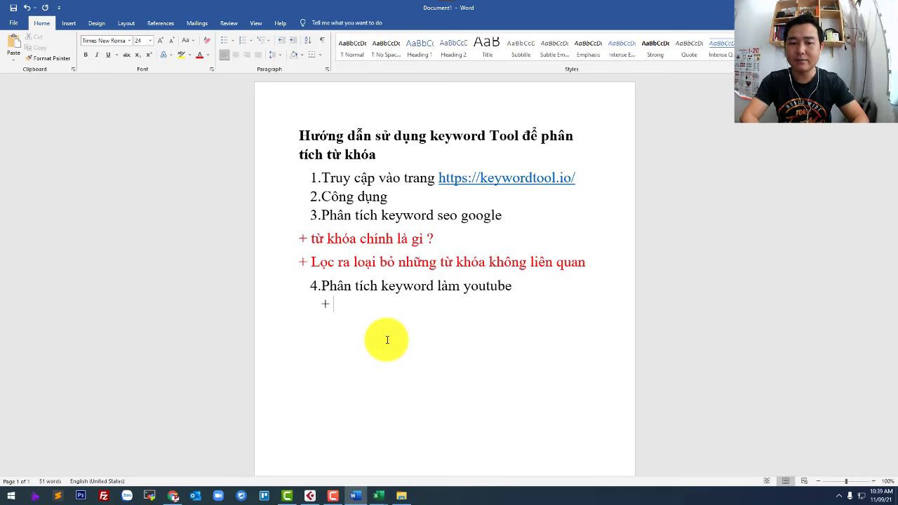
pyautogui.write('từ khóa')
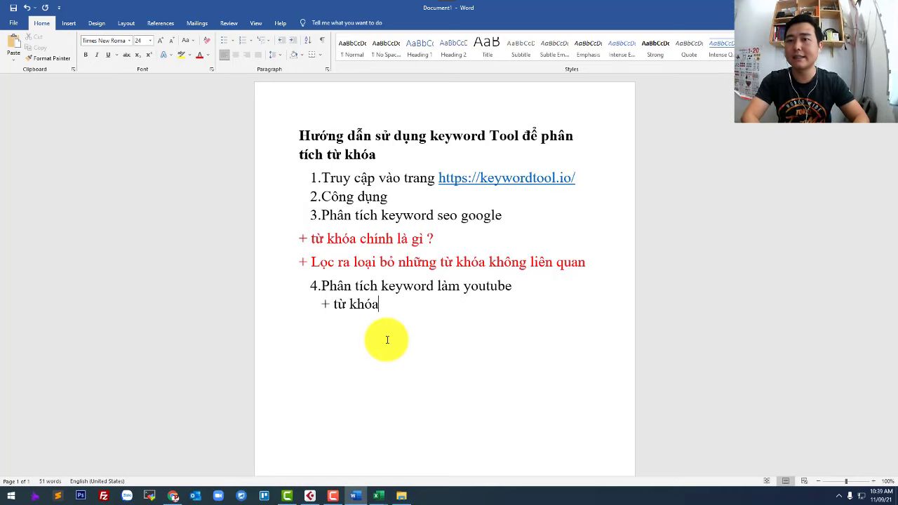
pyautogui.write(' gợi ý ')
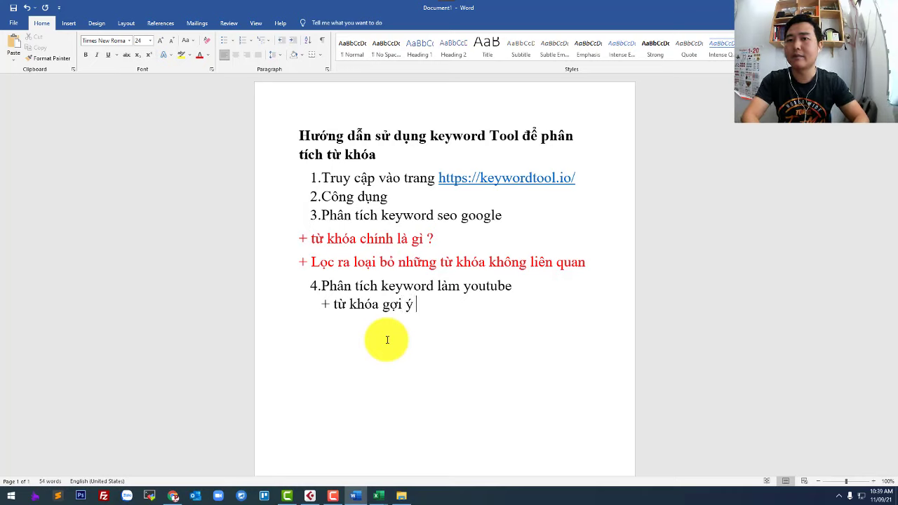
pyautogui.write('chủ đề')
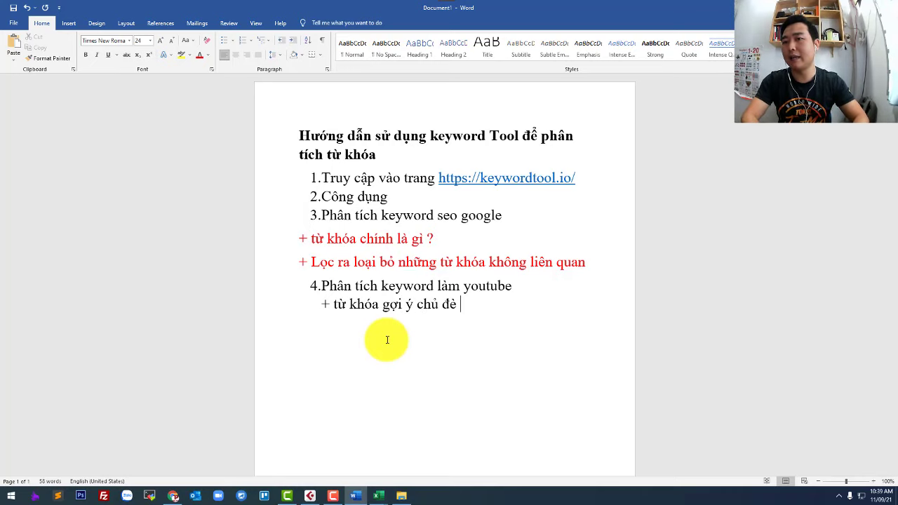
pyautogui.write(' mà anh chị muốn ')
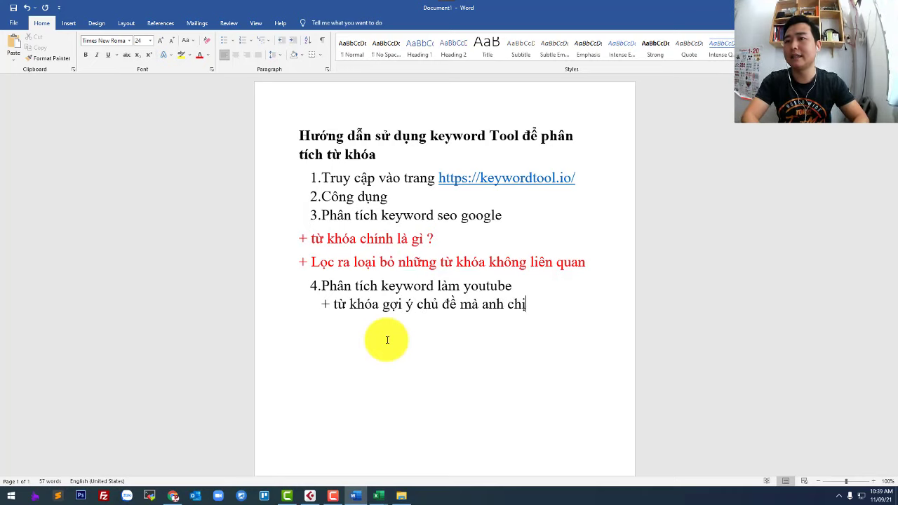
pyautogui.write('làm clip')
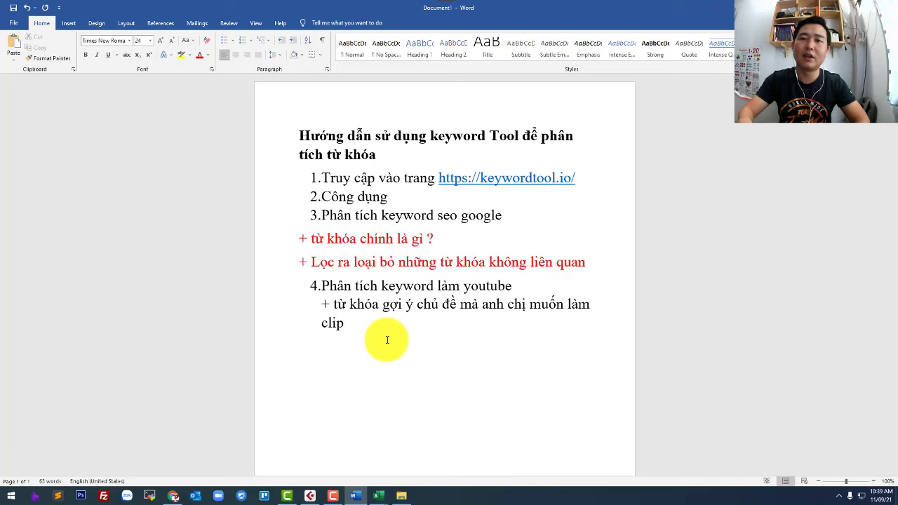
pyautogui.press('Return')
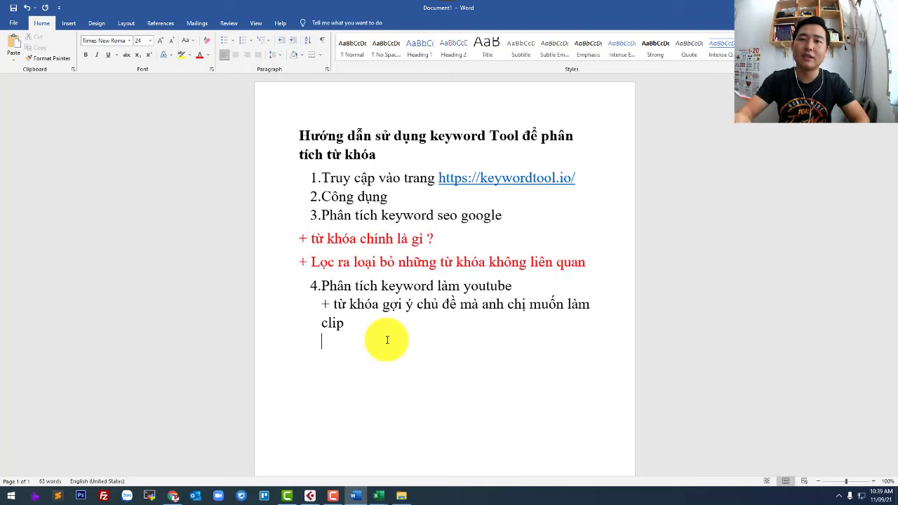
# Step: Add the note "+ Trends: biết xu hướng tìm đang tăng hay giảm" under the YouTube keyword analysis item
pyautogui.write('+ ')
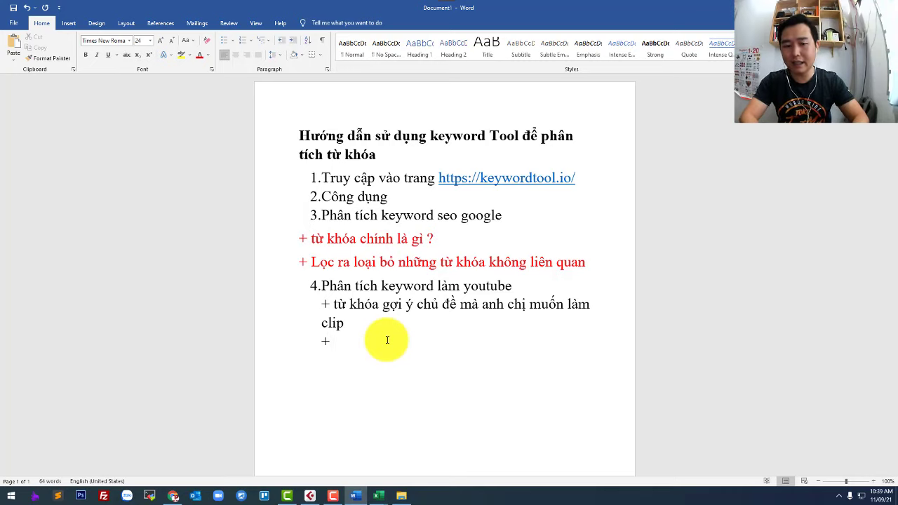
pyautogui.write('Trends')
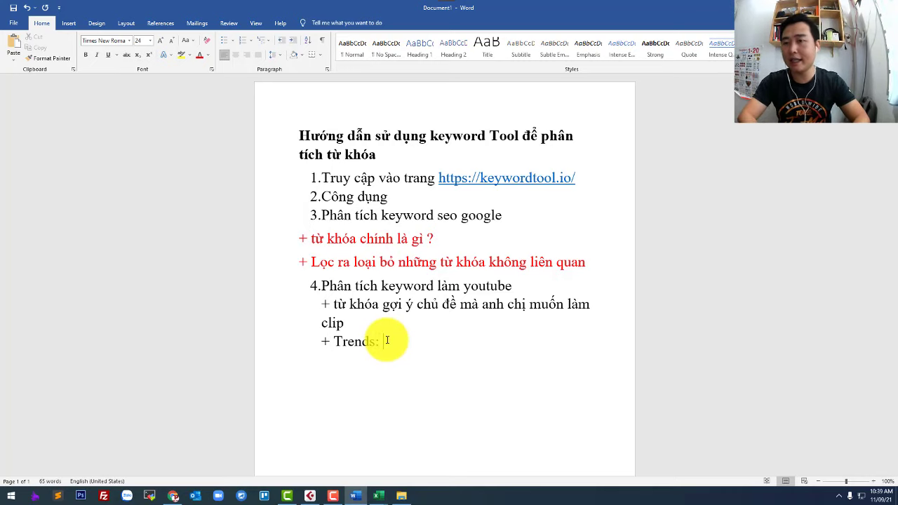
pyautogui.write(': biết x')
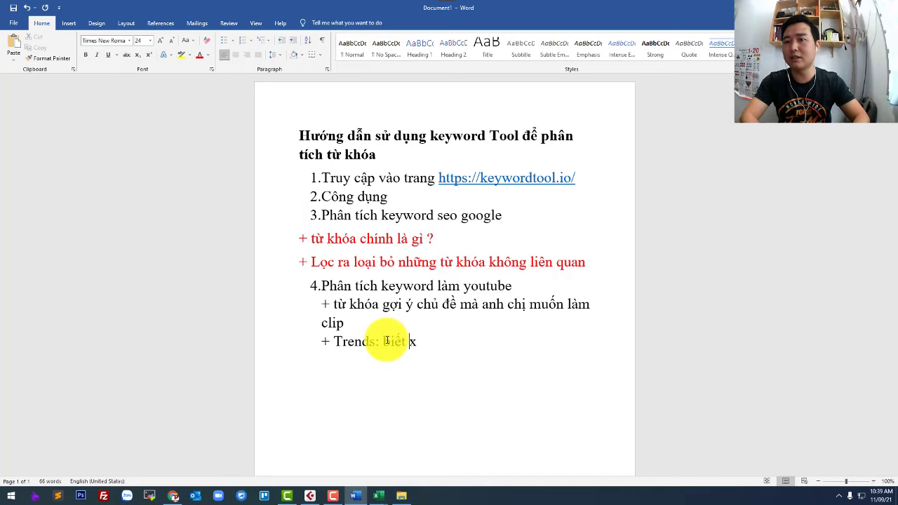
pyautogui.write('u hướng ')
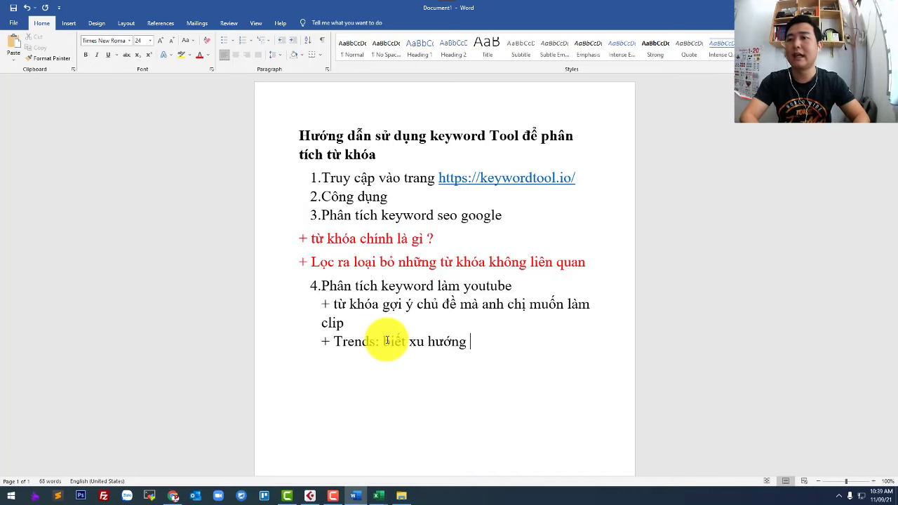
pyautogui.write('tìm đang')
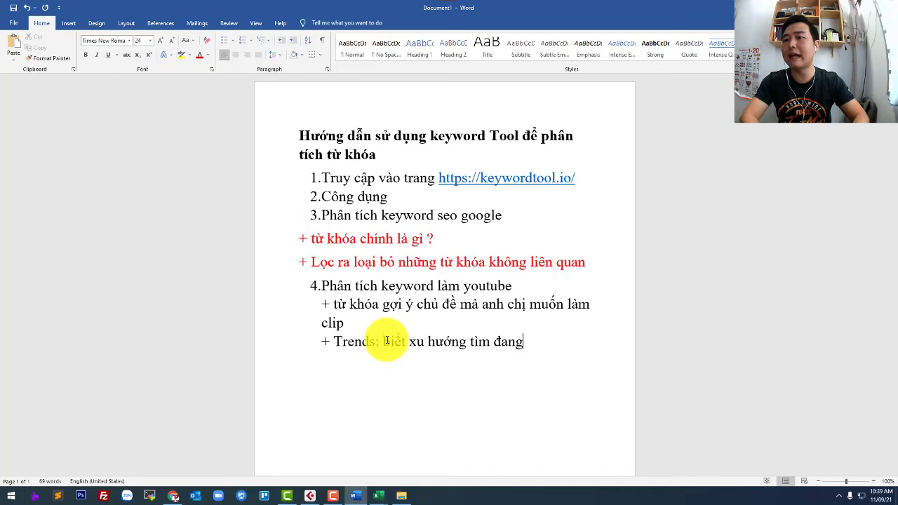
pyautogui.write(' tăng hay giảm')
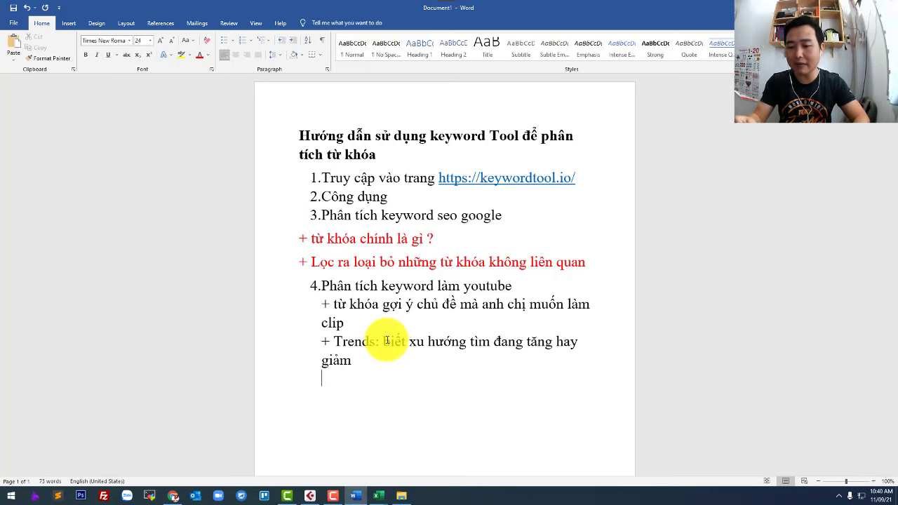
# Step: Add the note "+ Check từ khóa: biết google tìm kiếm nó có gợi ý mình làm video" under item 4
pyautogui.write('+')
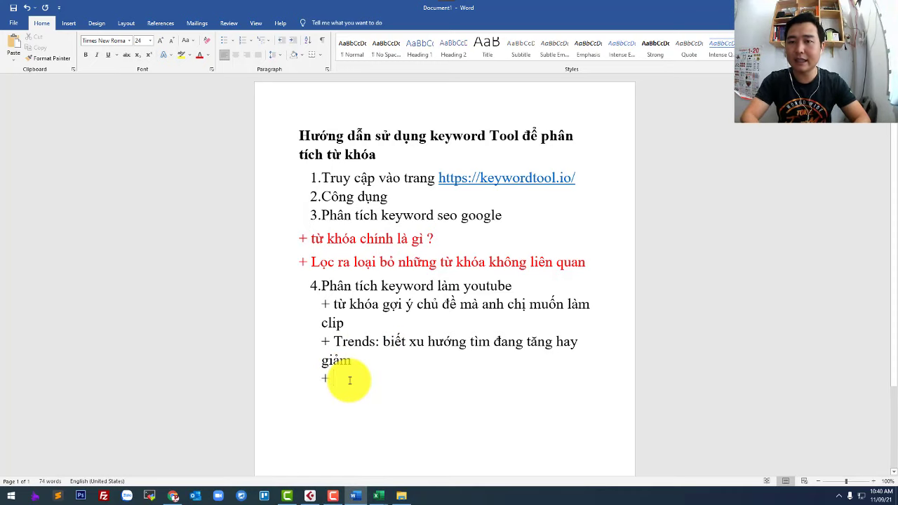
pyautogui.write('Check từ ')
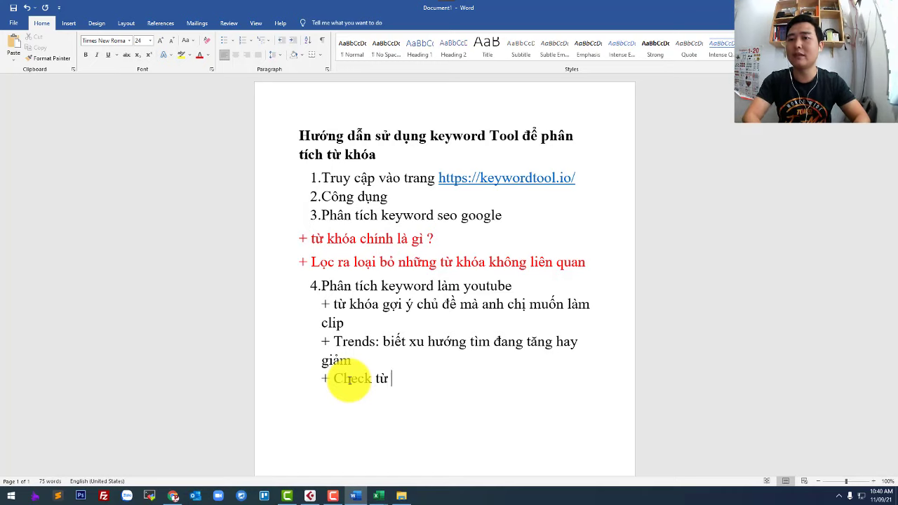
pyautogui.write('khóa')
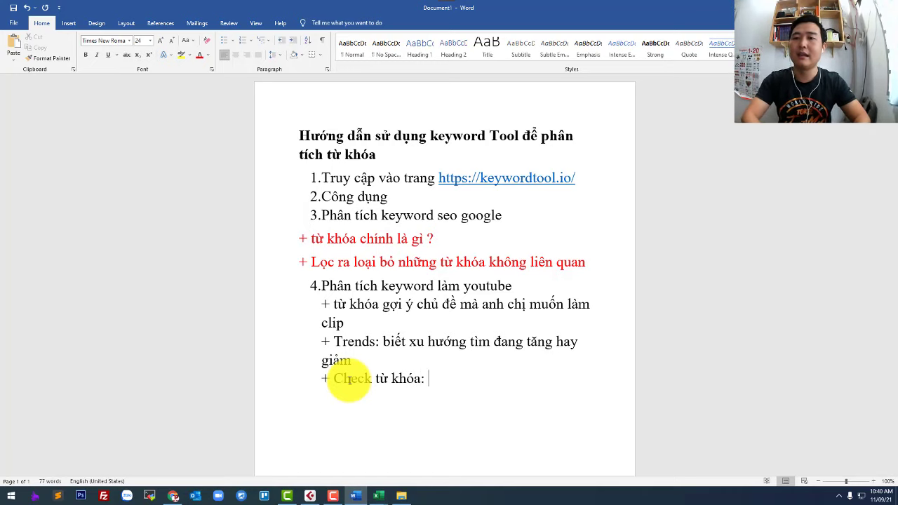
pyautogui.write(': biết ')
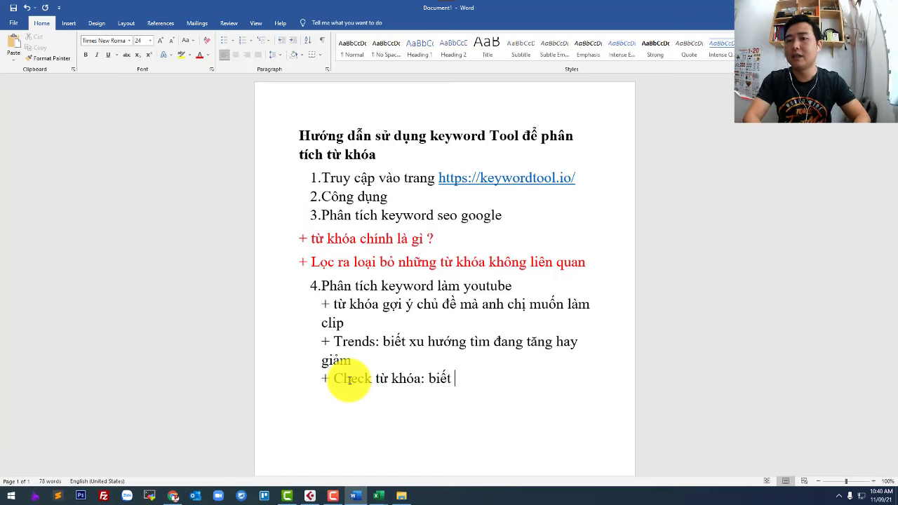
pyautogui.write('google tìm kiếm nó có gợi ý mình làm video')
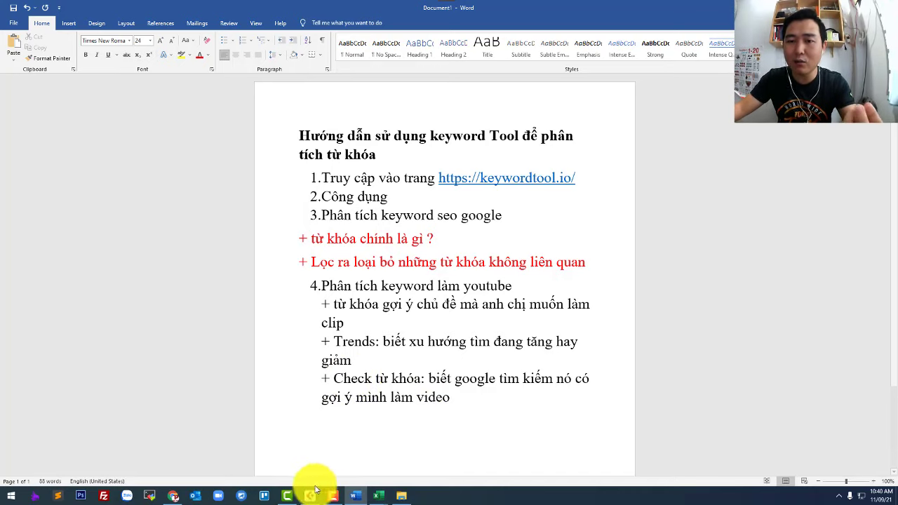
# Step: Copy the suggestion "hướng dẫn thiết kế website" from Keyword Tool in Chrome and search Google for it in an incognito window
pyautogui.click(173, 494)
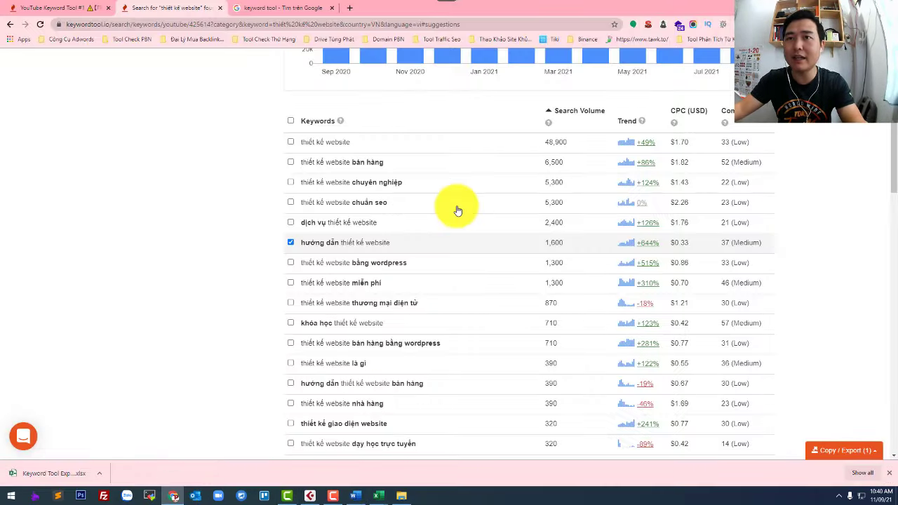
pyautogui.moveTo(419, 251); pyautogui.dragTo(303, 250)
pyautogui.hotkey('ctrl', 'c')
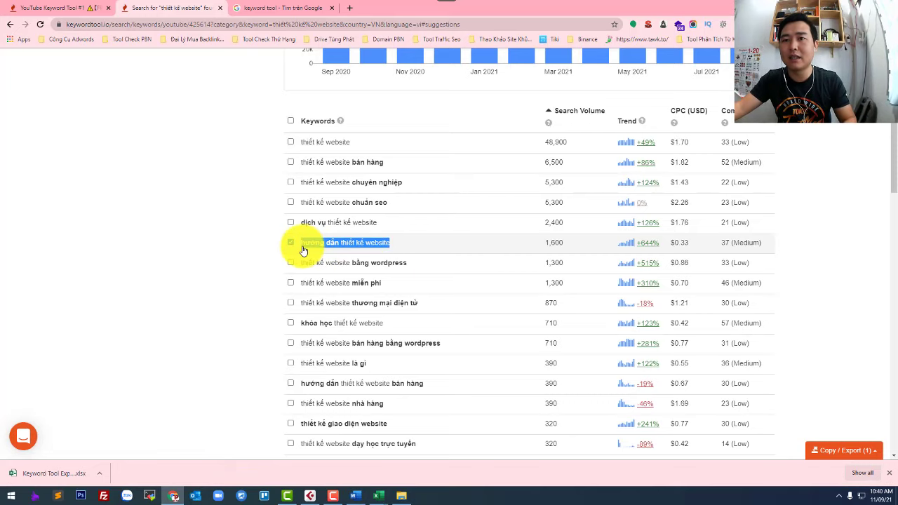
pyautogui.click(208, 229)
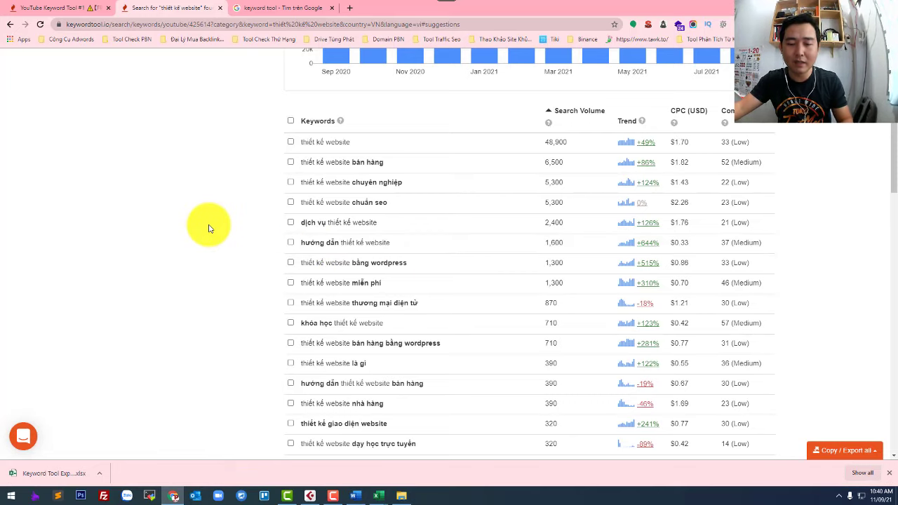
pyautogui.hotkey('ctrl', 'shift', 'n')
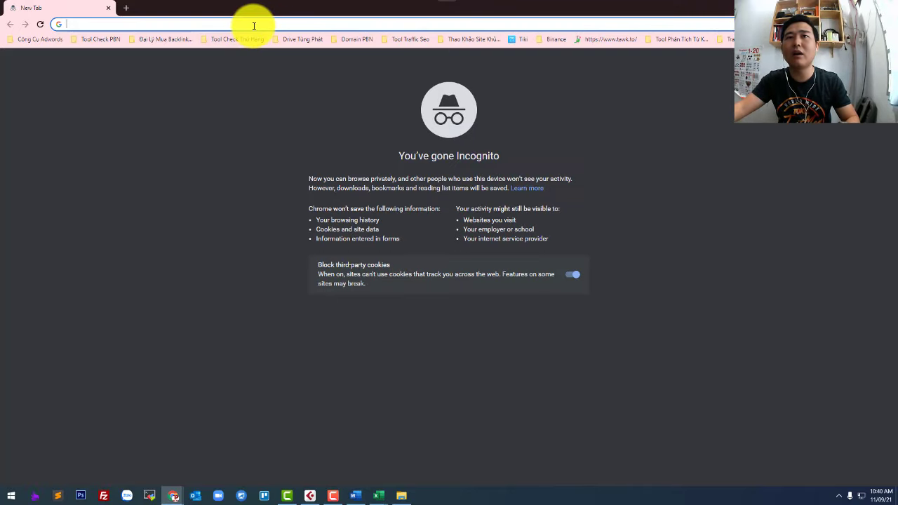
pyautogui.hotkey('ctrl', 'v')
pyautogui.press('Return')
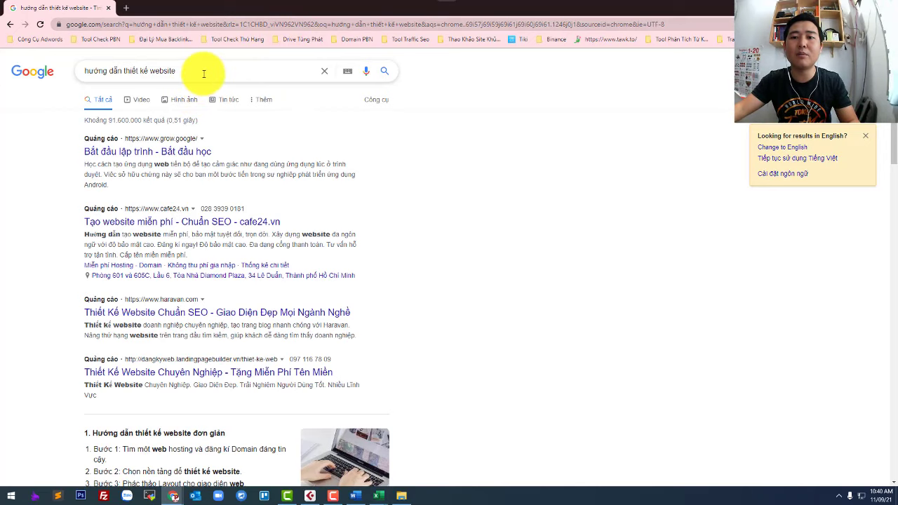
# Step: Select the Video block with its YouTube suggestions in the Google results as a screen-capture area
pyautogui.scroll(-6, 403, 214)
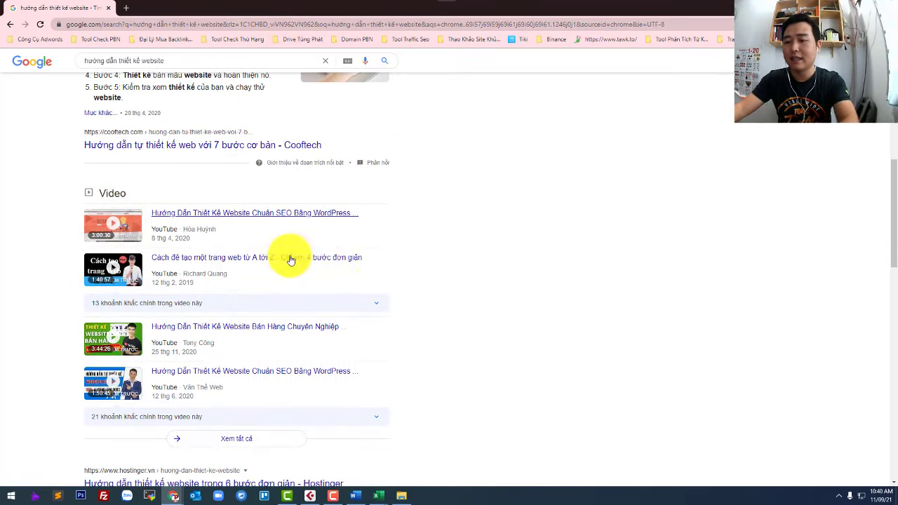
pyautogui.press('Print')
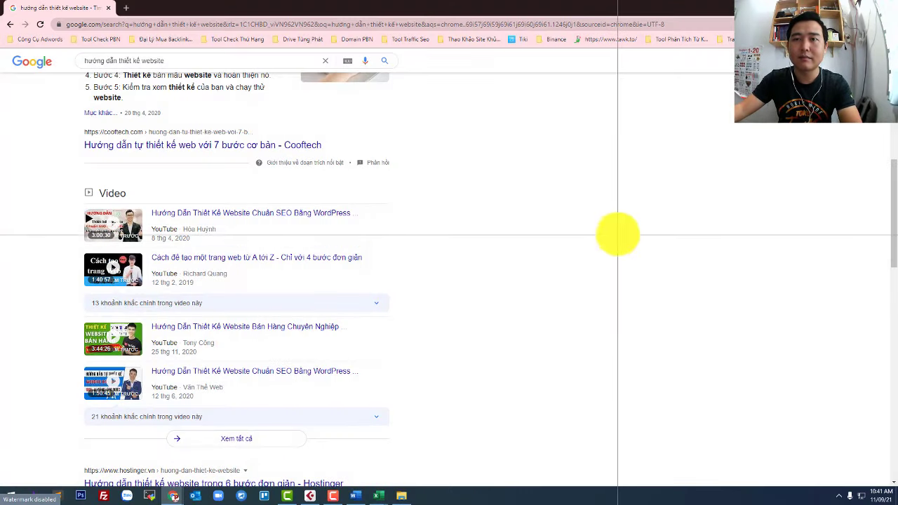
pyautogui.moveTo(48, 180); pyautogui.dragTo(517, 441)
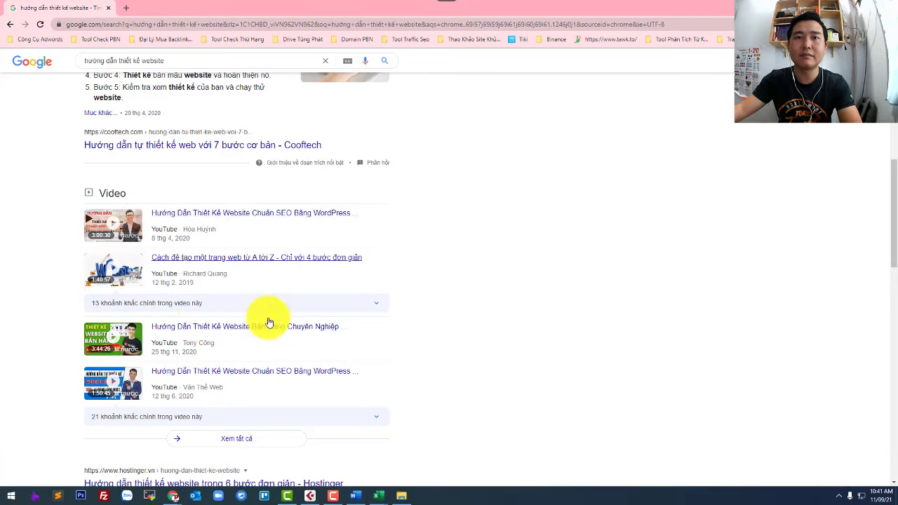
# Step: Look over the Google results around the Video block and switch back to the Word guide
pyautogui.scroll(-3, 428, 333)
pyautogui.scroll(3, 433, 337)
pyautogui.scroll(3, 421, 302)
pyautogui.scroll(-5, 295, 211)
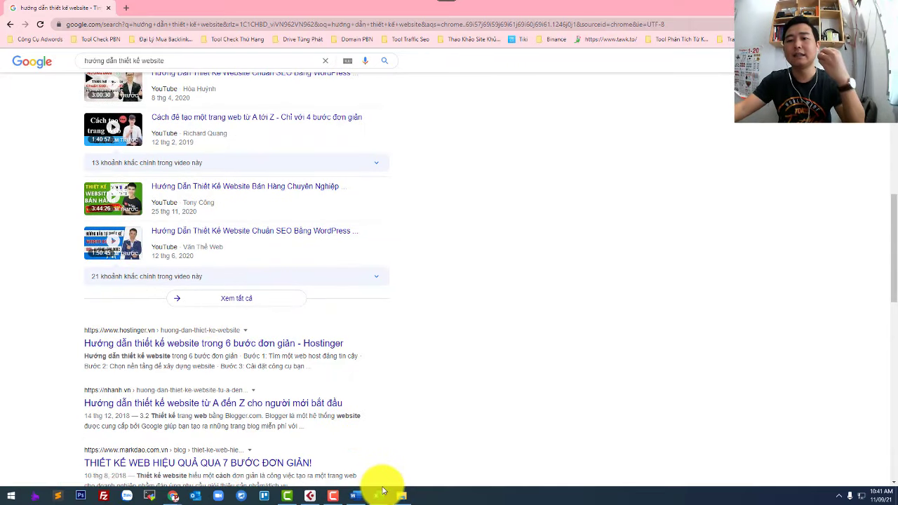
pyautogui.click(355, 495)
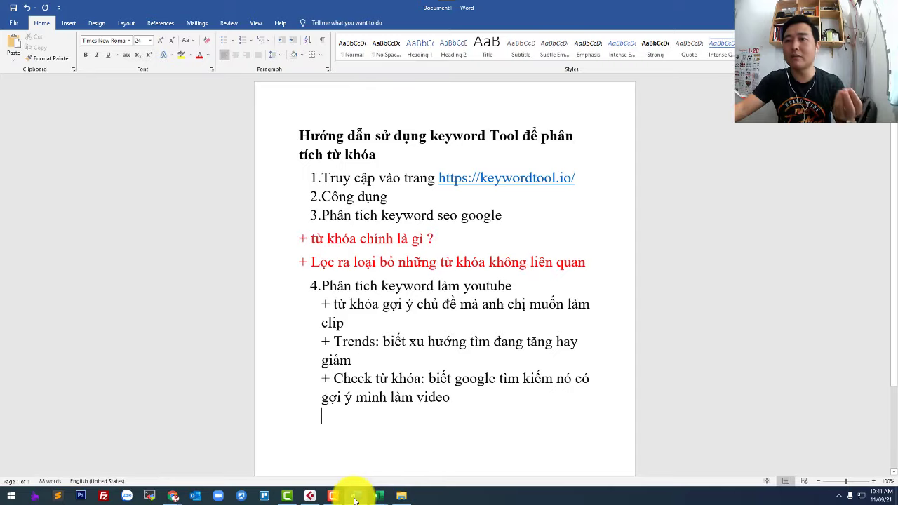